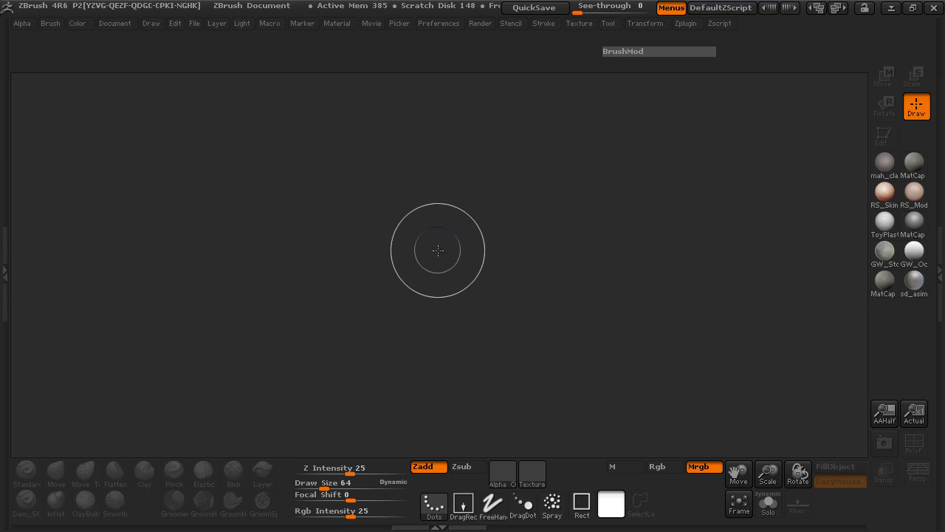
# Place a ZSphere at the centre of the canvas and enable editing of it
pyautogui.click(610, 24)
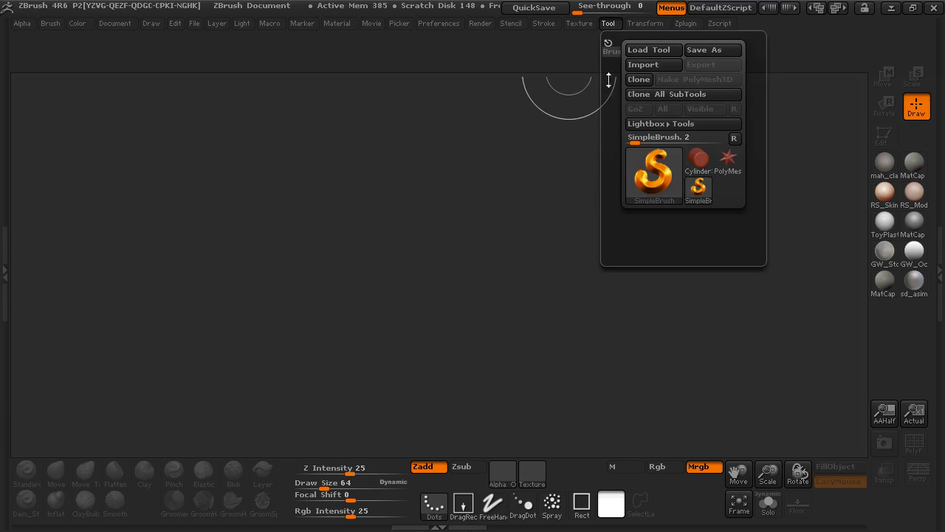
pyautogui.click(646, 177)
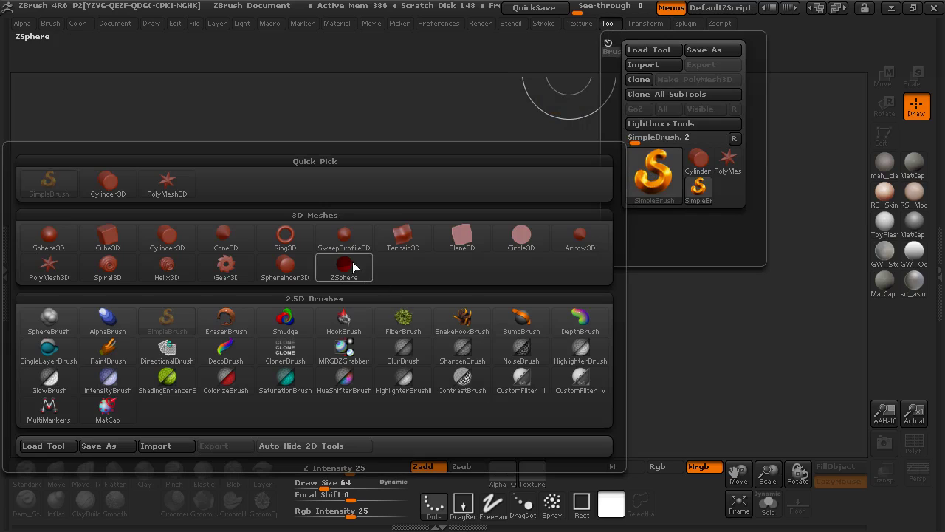
pyautogui.click(353, 267)
pyautogui.moveTo(438, 267); pyautogui.dragTo(435, 510)
pyautogui.press('t')
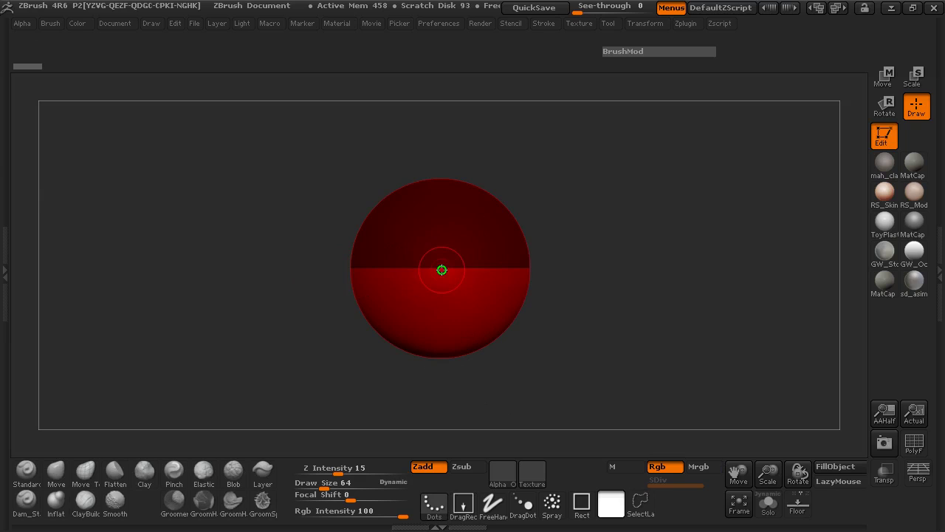
# Add a second full-size ZSphere onto the first and move the root sphere away to form an elongated capsule body
pyautogui.moveTo(441, 268); pyautogui.dragTo(449, 358)
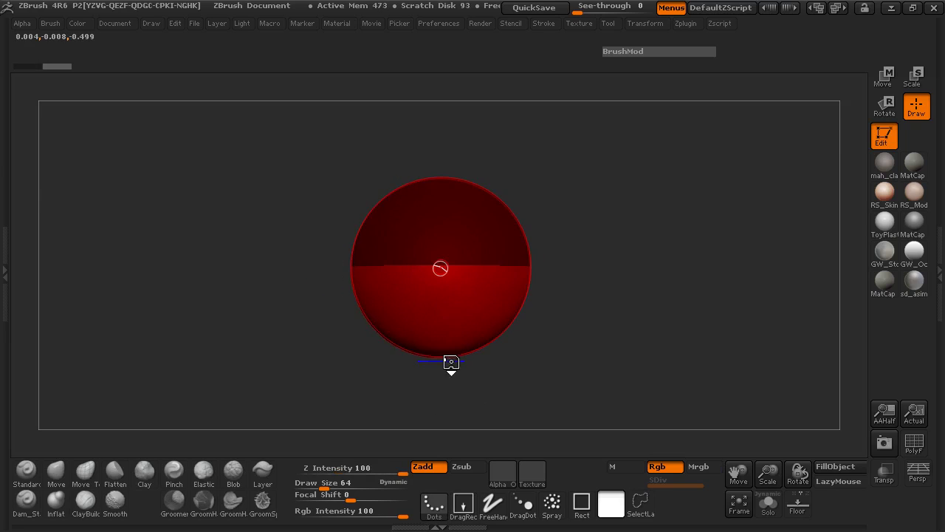
pyautogui.moveTo(259, 322); pyautogui.dragTo(341, 329)
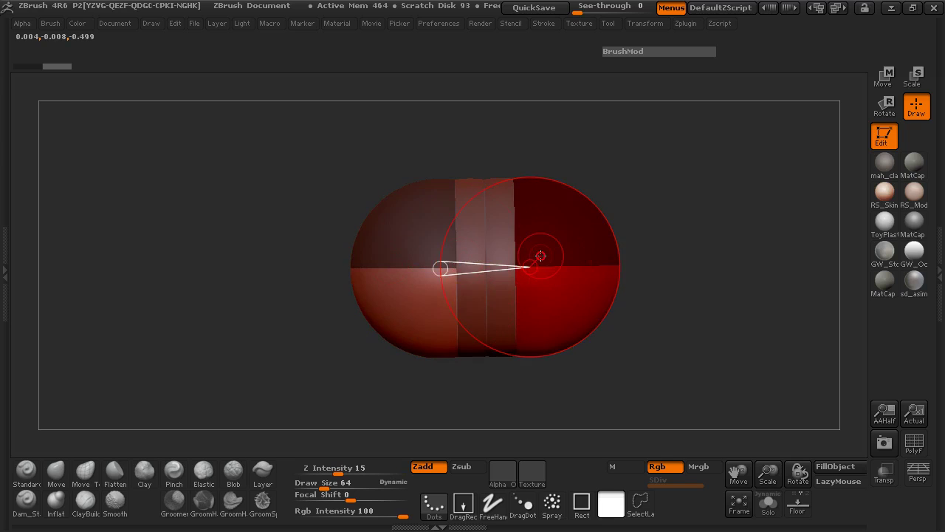
pyautogui.moveTo(299, 283); pyautogui.dragTo(305, 323)
pyautogui.press('w')
pyautogui.press('a')
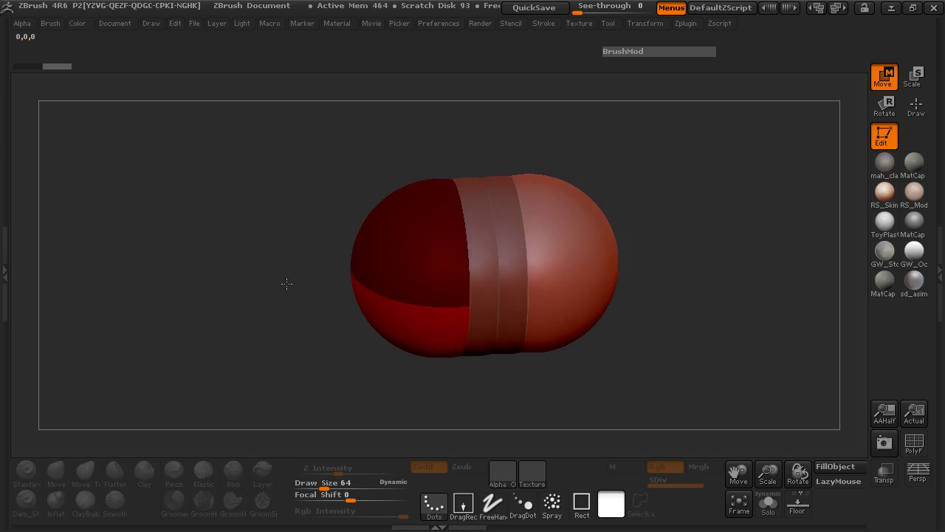
pyautogui.moveTo(407, 261); pyautogui.dragTo(338, 261)
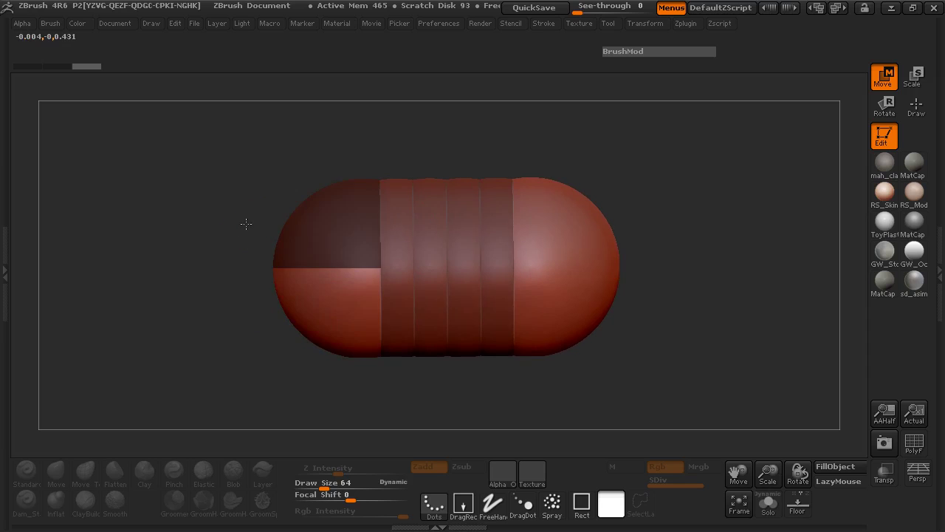
# Add a smaller ZSphere on the upper part of the body's end opposite the root sphere
pyautogui.moveTo(669, 241); pyautogui.dragTo(623, 245)
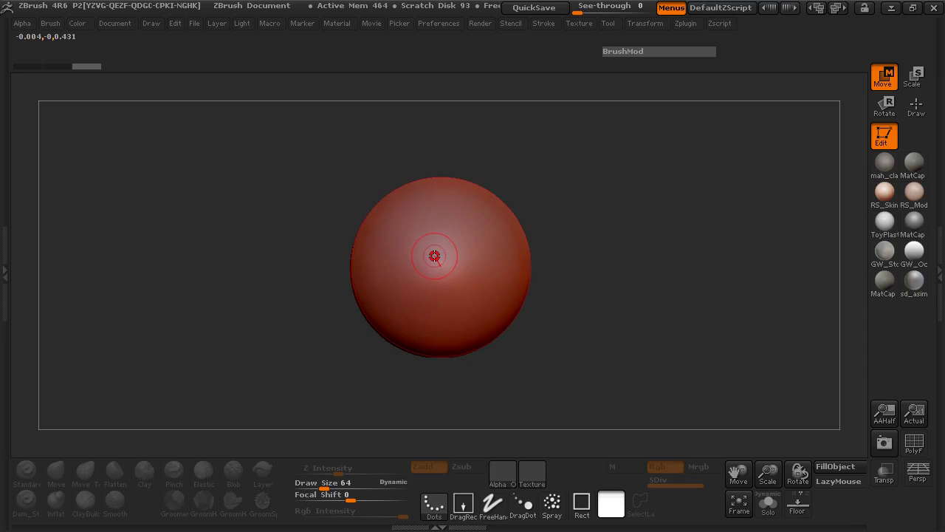
pyautogui.press('q')
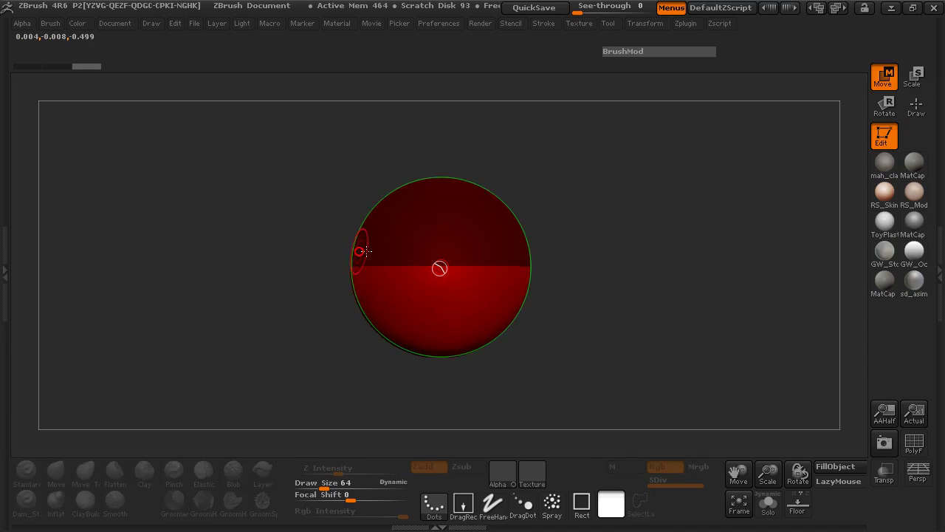
pyautogui.moveTo(439, 222)
pyautogui.mouseDown()
pyautogui.moveTo(445, 266)
pyautogui.moveTo(443, 253)
pyautogui.mouseUp()
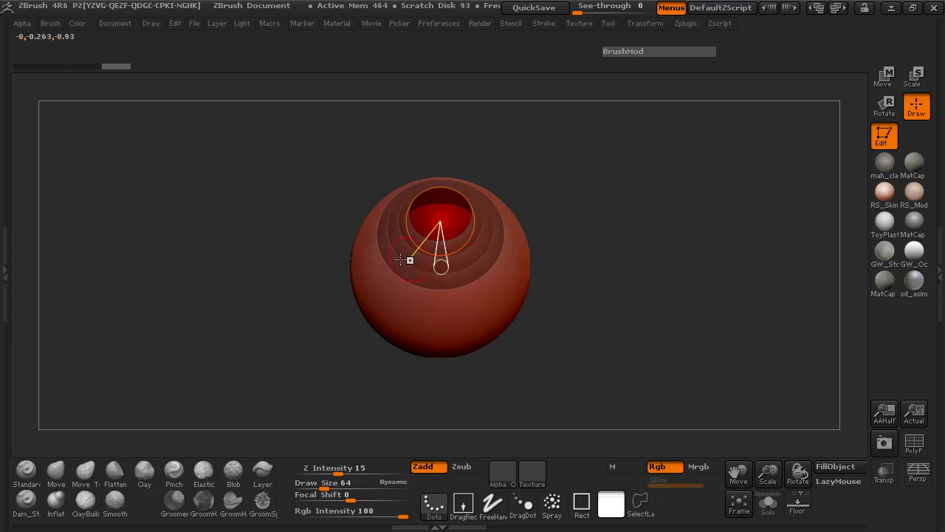
pyautogui.moveTo(314, 260); pyautogui.dragTo(356, 261)
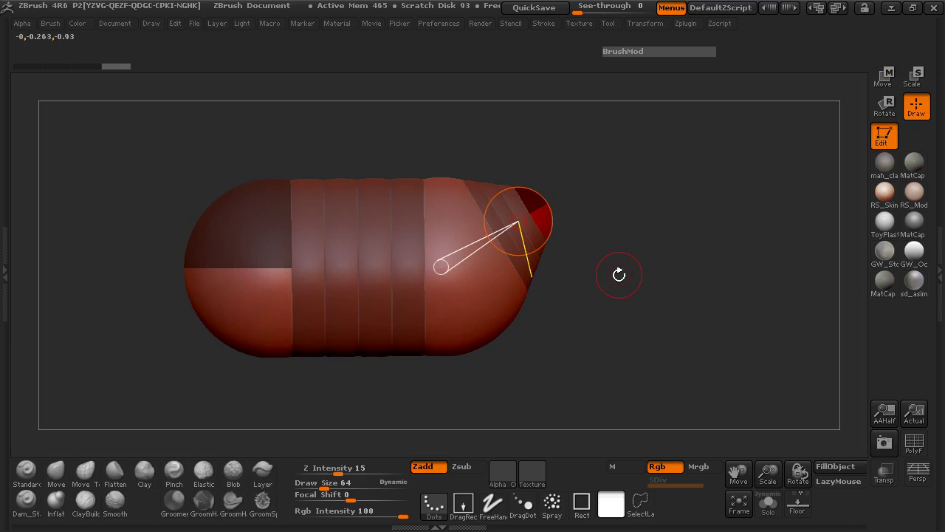
pyautogui.moveTo(619, 273); pyautogui.dragTo(556, 274)
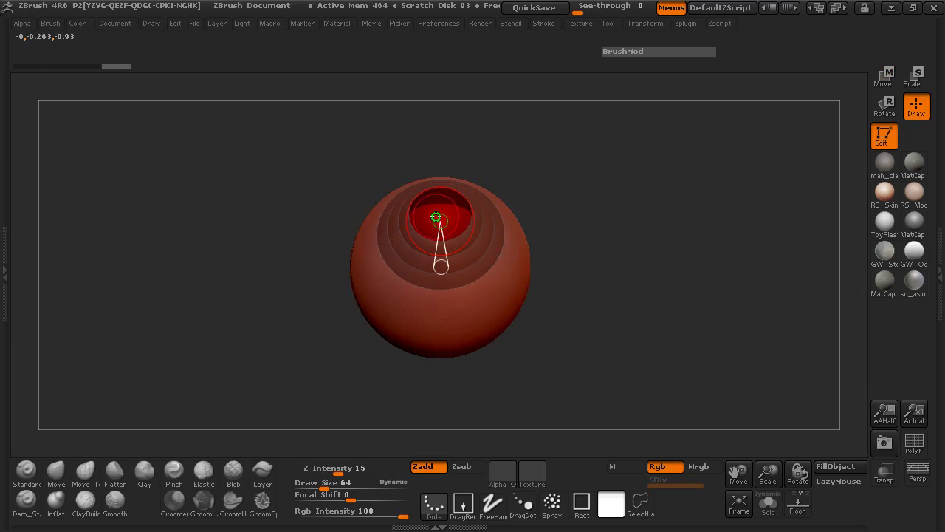
# Move the small ZSphere to the centre of the body's end and pull it outward into a tapered tip
pyautogui.press('w')
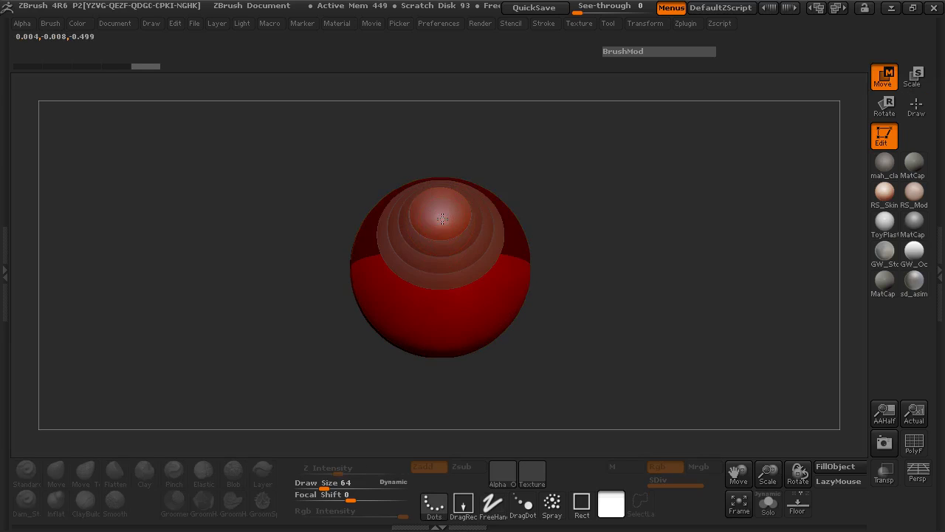
pyautogui.moveTo(442, 218); pyautogui.dragTo(445, 276)
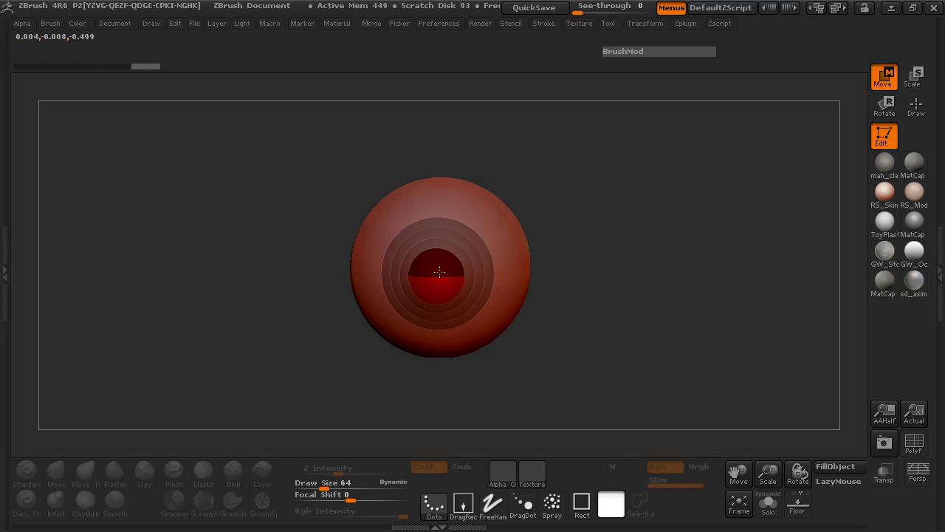
pyautogui.moveTo(294, 272); pyautogui.dragTo(542, 272)
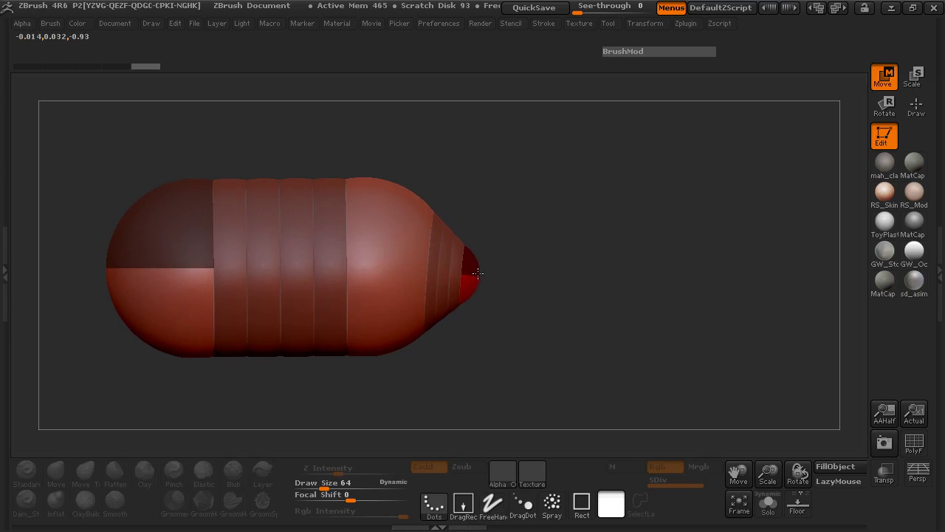
pyautogui.moveTo(497, 273); pyautogui.dragTo(509, 274)
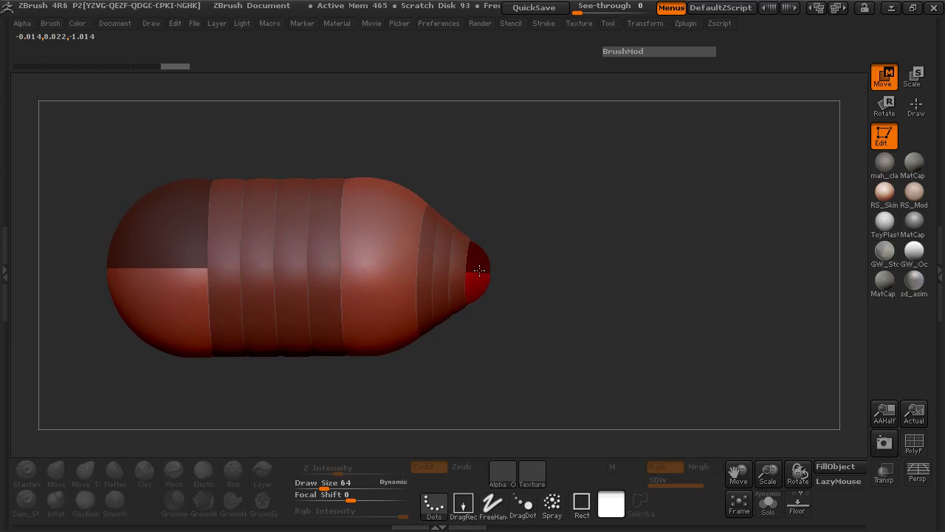
pyautogui.moveTo(488, 271)
pyautogui.mouseDown()
pyautogui.moveTo(537, 260)
pyautogui.moveTo(538, 281)
pyautogui.moveTo(513, 280)
pyautogui.mouseUp()
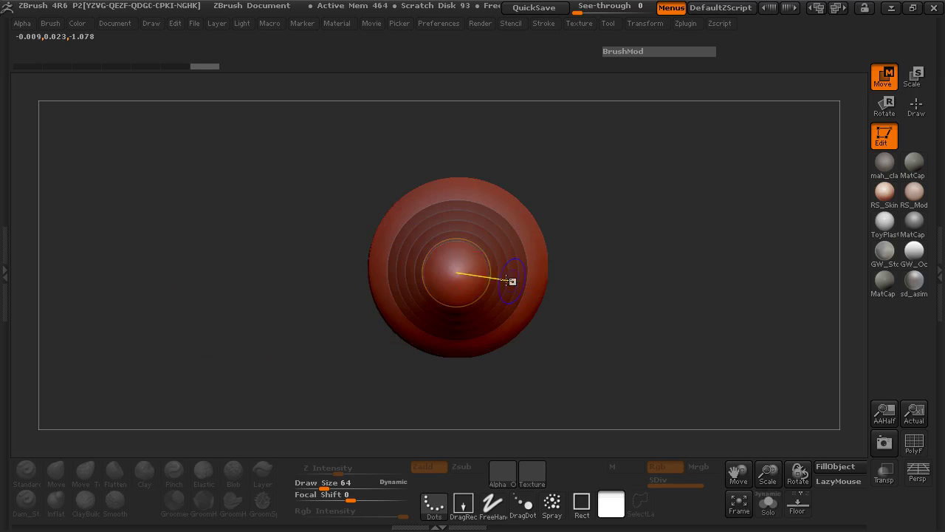
# Extend the tapered tip with two more small ZSpheres, pulling the last one outward along the body's axis
pyautogui.press('q')
pyautogui.moveTo(456, 277); pyautogui.dragTo(458, 297)
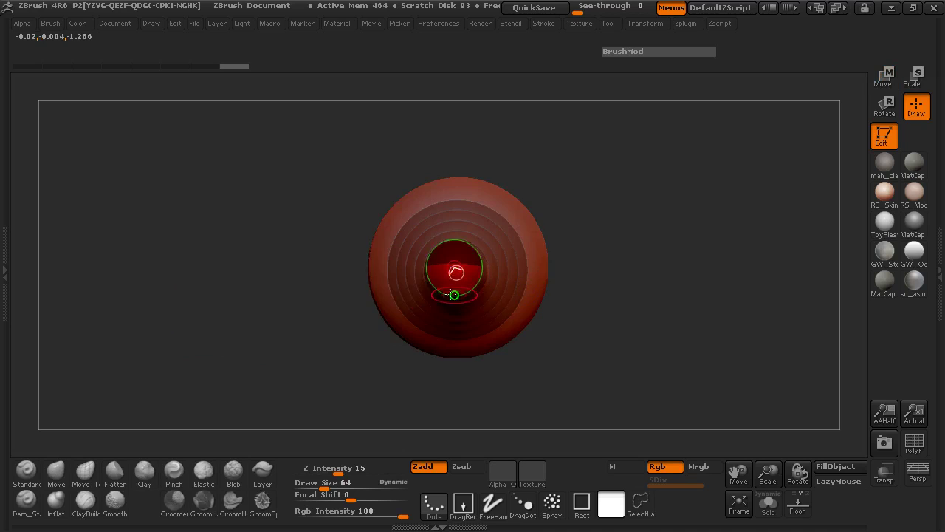
pyautogui.moveTo(248, 284); pyautogui.dragTo(316, 284)
pyautogui.moveTo(494, 266); pyautogui.dragTo(497, 265)
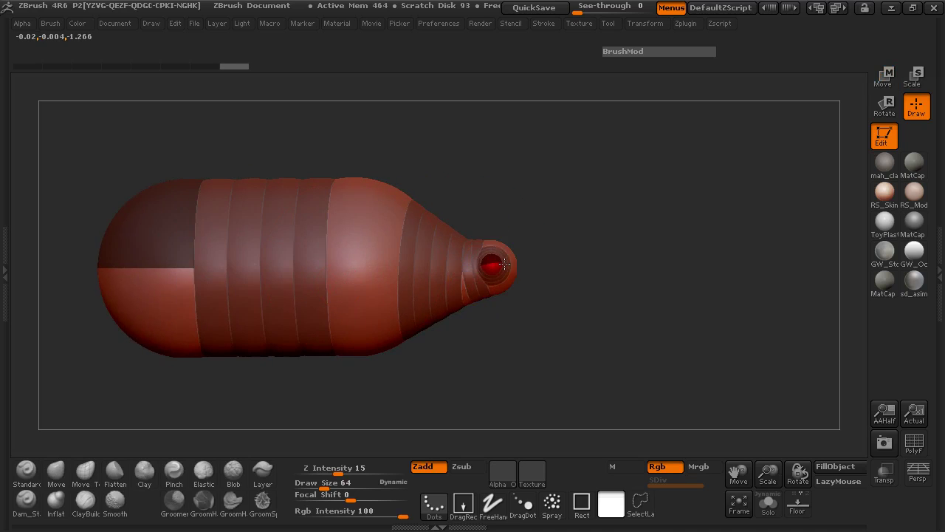
pyautogui.press('w')
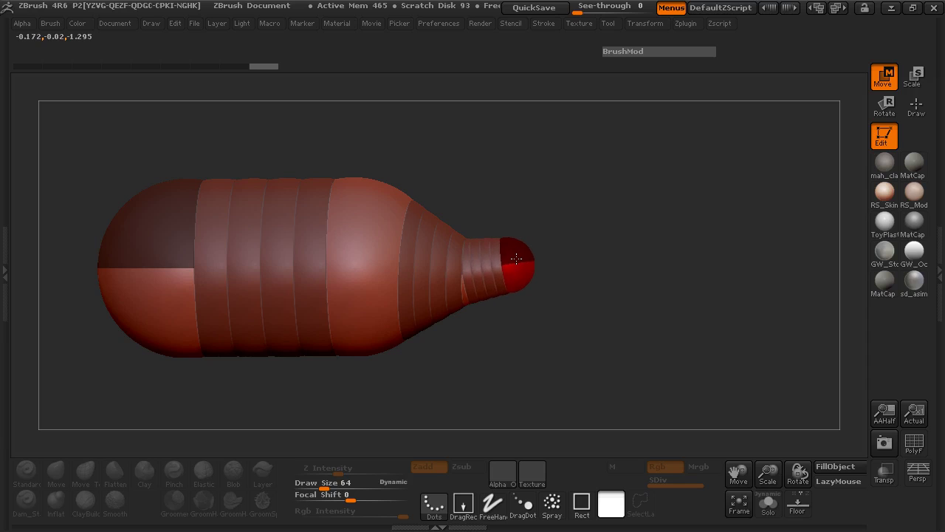
pyautogui.moveTo(579, 268)
pyautogui.mouseDown()
pyautogui.moveTo(548, 268)
pyautogui.moveTo(582, 280)
pyautogui.mouseUp()
# Add another ZSphere to the tip, pull it outward and lower the joint behind it so the chain bends upward
pyautogui.press('q')
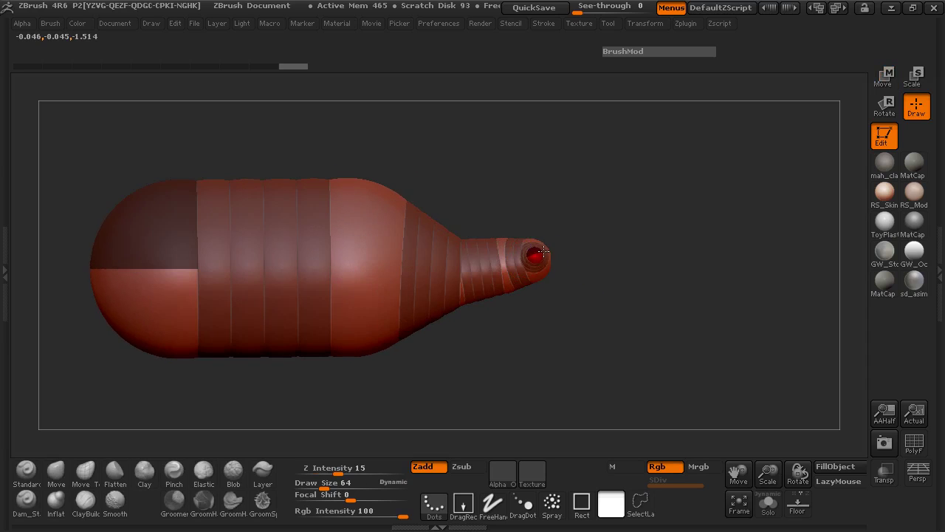
pyautogui.press('w')
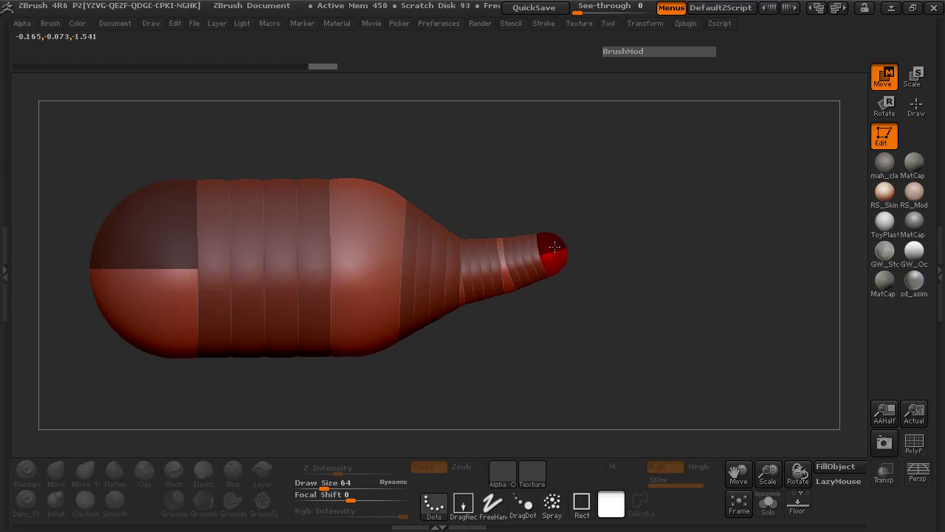
pyautogui.moveTo(547, 254)
pyautogui.mouseDown()
pyautogui.moveTo(503, 264)
pyautogui.moveTo(505, 277)
pyautogui.mouseUp()
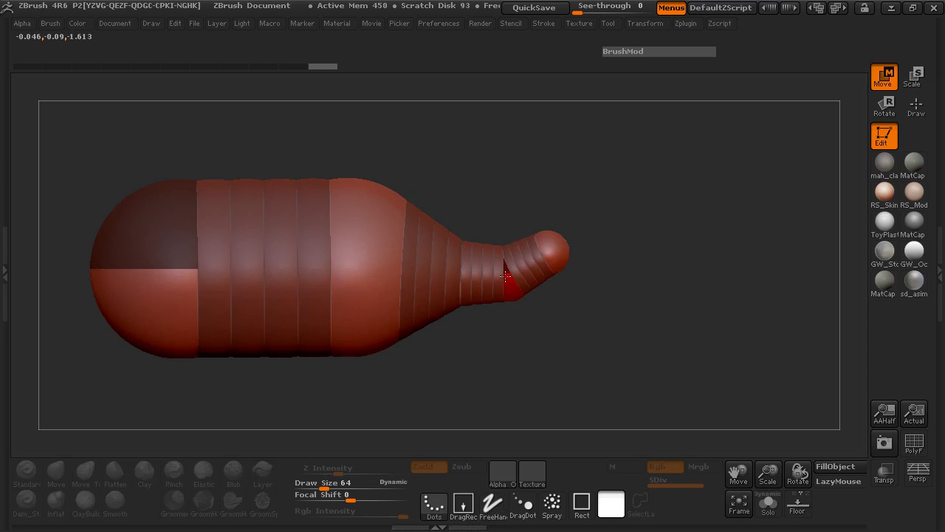
pyautogui.moveTo(548, 251); pyautogui.dragTo(555, 248)
pyautogui.moveTo(616, 241); pyautogui.dragTo(610, 243)
# Reduce the draw size to 27, add a thinner ZSphere at the chain's tip and pull it up and back over the body
pyautogui.press('q')
pyautogui.moveTo(552, 188)
pyautogui.mouseDown()
pyautogui.moveTo(554, 246)
pyautogui.moveTo(594, 206)
pyautogui.moveTo(555, 250)
pyautogui.moveTo(580, 205)
pyautogui.moveTo(578, 174)
pyautogui.mouseUp()
pyautogui.click(553, 239)
pyautogui.press('space')
pyautogui.moveTo(547, 220)
pyautogui.mouseDown()
pyautogui.moveTo(513, 183)
pyautogui.moveTo(520, 193)
pyautogui.moveTo(418, 137)
pyautogui.moveTo(551, 237)
pyautogui.mouseUp()
pyautogui.hotkey('ctrl', 'z')
pyautogui.press('w')
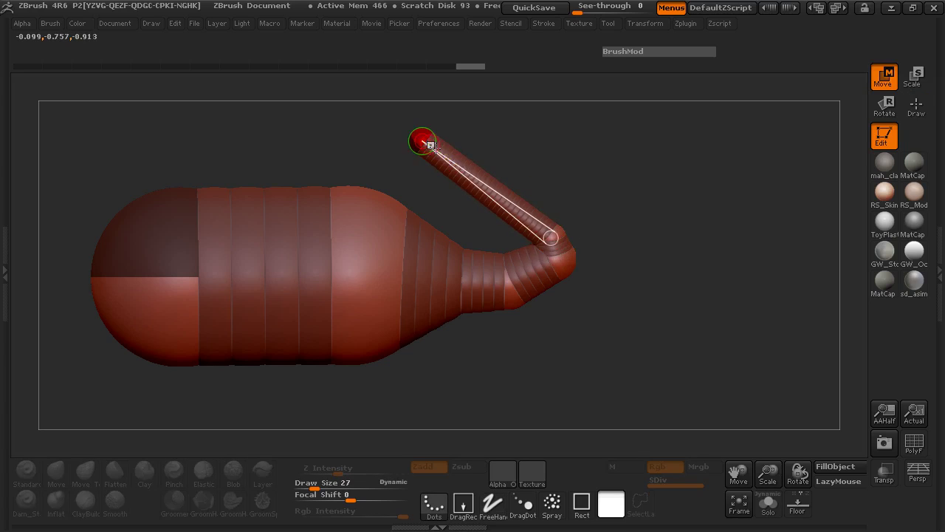
# Insert a ZSphere midway along the long thin segment and move it toward the body to bend the chain
pyautogui.press('q')
pyautogui.press('w')
pyautogui.moveTo(491, 194); pyautogui.dragTo(476, 205)
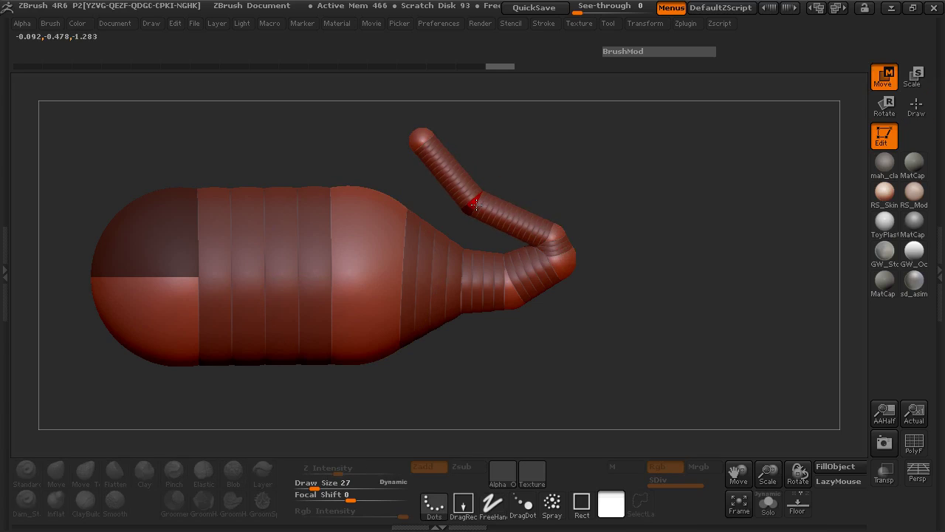
# Reposition the lower joints of the chain, lowering those nearest the body for a smoother curve
pyautogui.moveTo(528, 152); pyautogui.dragTo(517, 199)
pyautogui.moveTo(552, 312); pyautogui.dragTo(564, 350)
pyautogui.moveTo(505, 362); pyautogui.dragTo(506, 371)
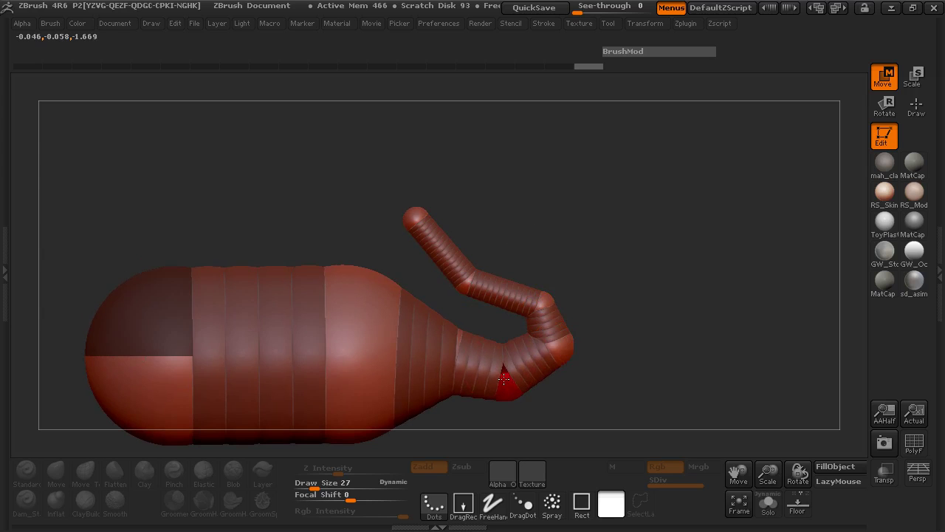
pyautogui.moveTo(446, 360); pyautogui.dragTo(451, 376)
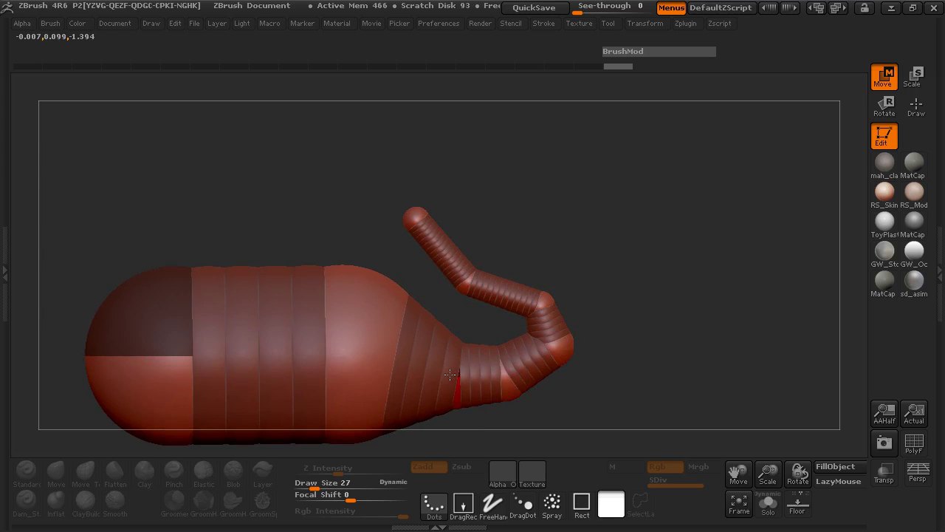
# Preview the adaptive skin of the ZSphere model from the front, then return to the ZSpheres
pyautogui.press('a')
pyautogui.moveTo(701, 279); pyautogui.dragTo(628, 262)
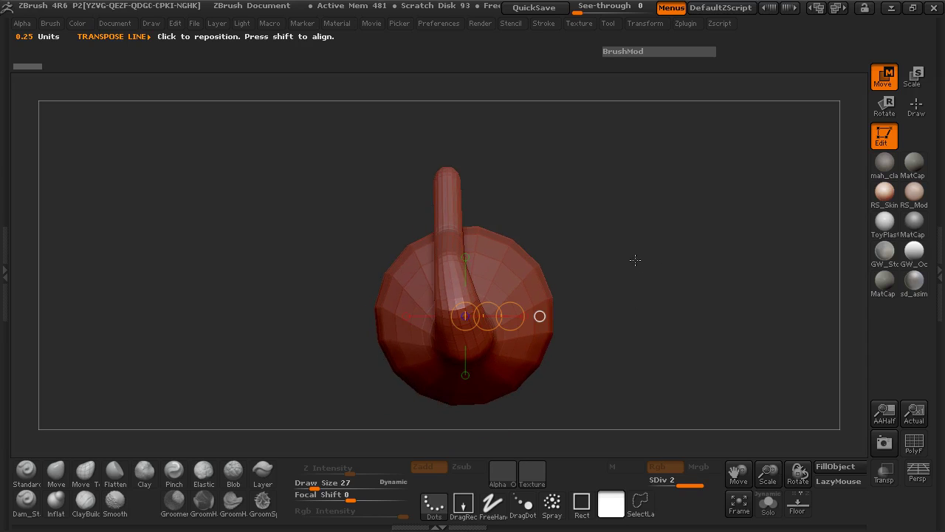
pyautogui.press('a')
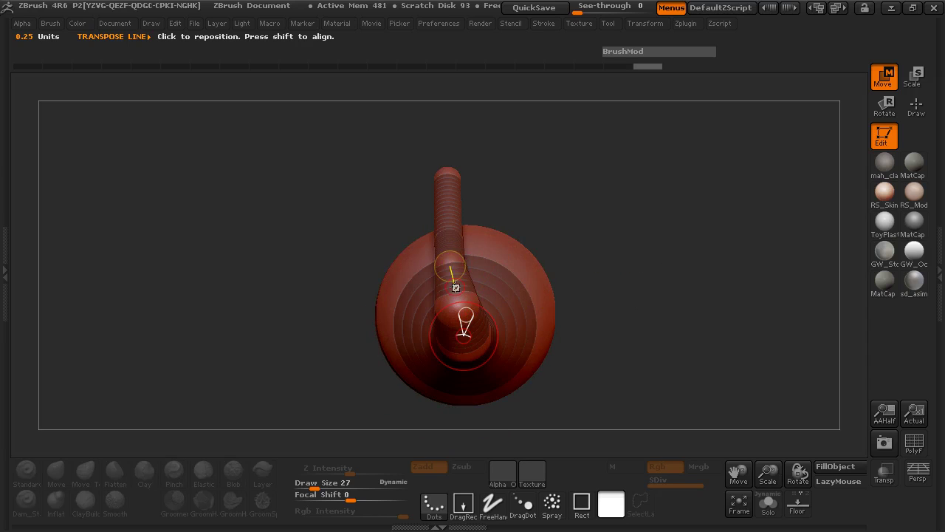
# Shift the chain's joints and free end sideways in the front view to line them up with the body's centre
pyautogui.moveTo(451, 265); pyautogui.dragTo(455, 260)
pyautogui.moveTo(456, 307)
pyautogui.mouseDown()
pyautogui.moveTo(453, 267)
pyautogui.moveTo(465, 263)
pyautogui.mouseUp()
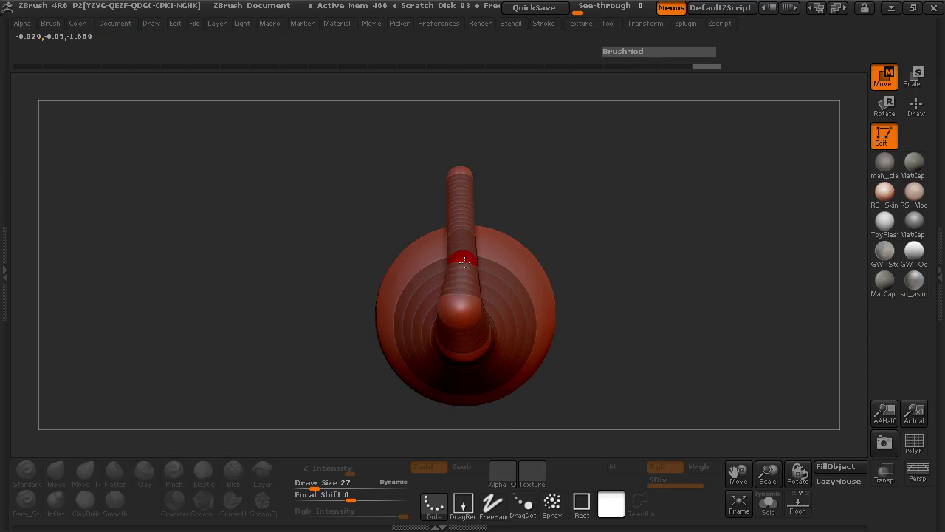
pyautogui.moveTo(459, 183); pyautogui.dragTo(457, 181)
# Add a larger ZSphere on the chain's free end and pull it up and away from the body as a new segment
pyautogui.moveTo(318, 200); pyautogui.dragTo(373, 203)
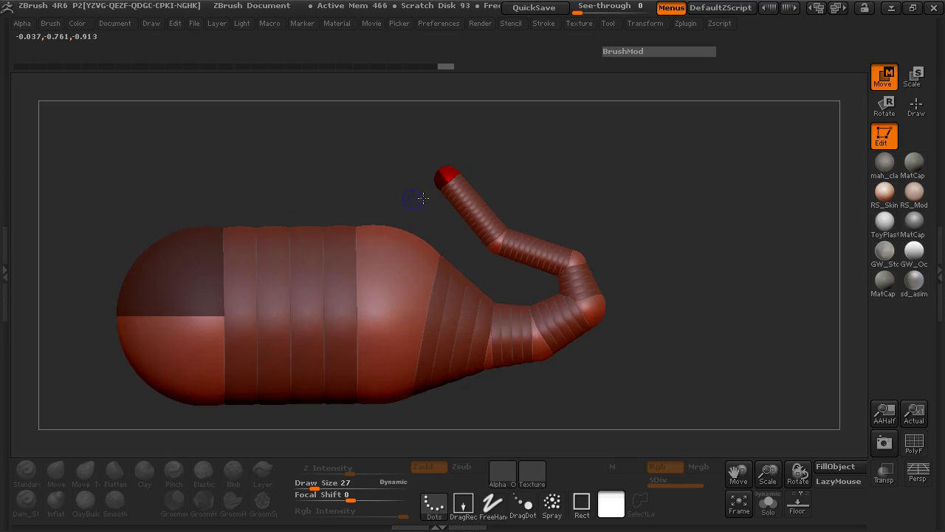
pyautogui.moveTo(580, 229)
pyautogui.mouseDown()
pyautogui.moveTo(601, 289)
pyautogui.moveTo(593, 338)
pyautogui.moveTo(607, 254)
pyautogui.mouseUp()
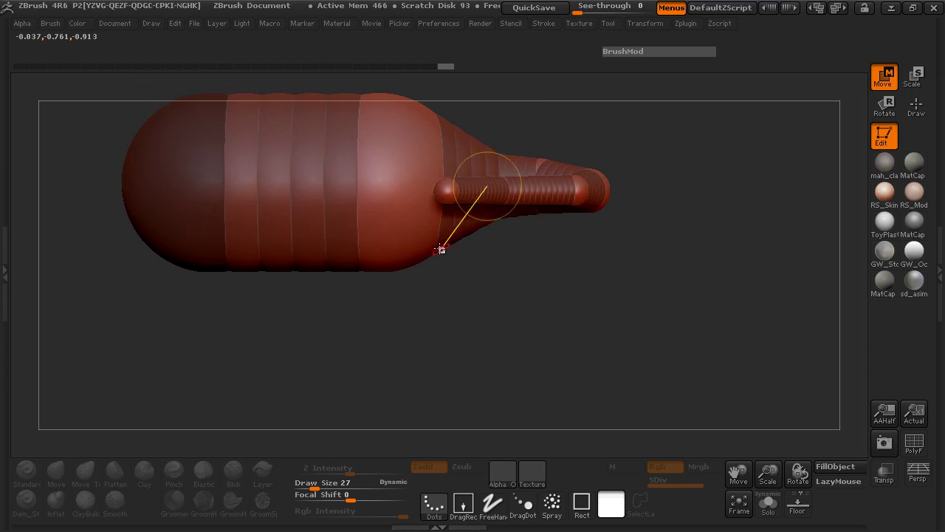
pyautogui.press('q')
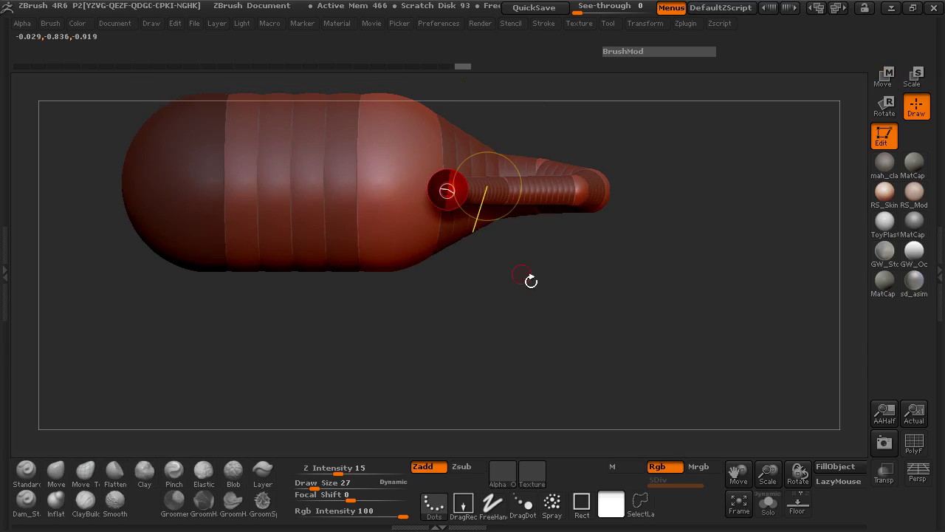
pyautogui.moveTo(532, 278); pyautogui.dragTo(553, 167)
pyautogui.press('w')
pyautogui.moveTo(465, 179)
pyautogui.mouseDown()
pyautogui.moveTo(541, 139)
pyautogui.moveTo(532, 137)
pyautogui.moveTo(533, 156)
pyautogui.mouseUp()
pyautogui.press('e')
pyautogui.press('w')
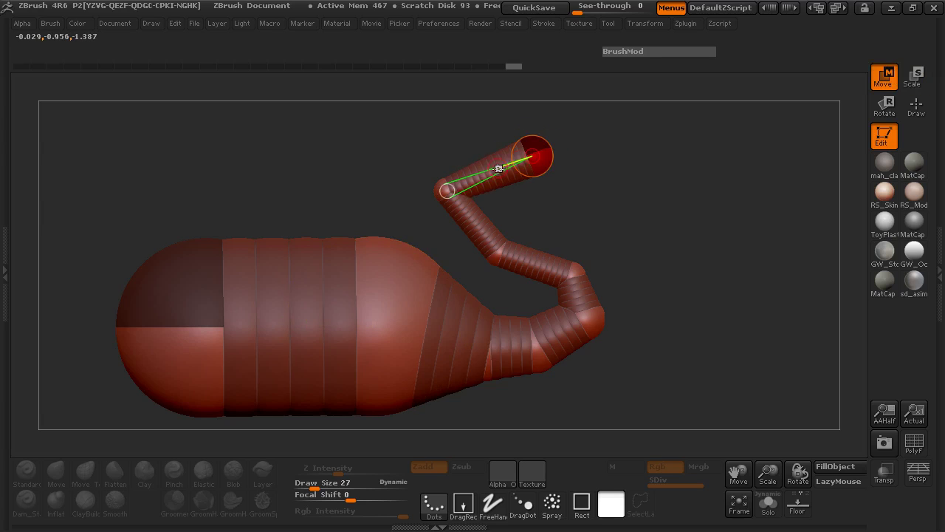
# Insert a ZSphere in the middle of the topmost segment and raise it to bend the chain's end into an arch
pyautogui.press('q')
pyautogui.click(481, 175)
pyautogui.press('w')
pyautogui.moveTo(482, 175); pyautogui.dragTo(475, 165)
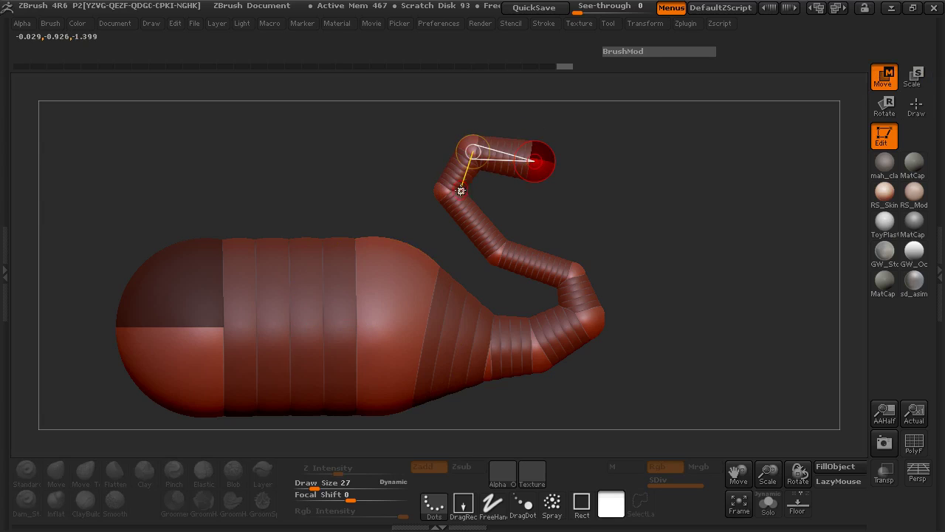
# Slightly scale the joint below the arch and shift the chain's joints in the front view to centre them on the body
pyautogui.press('e')
pyautogui.moveTo(438, 192); pyautogui.dragTo(442, 195)
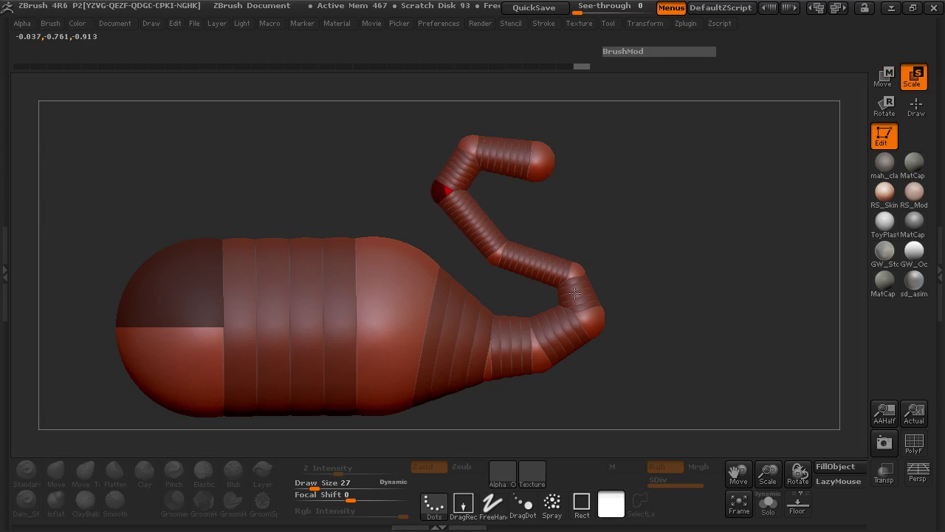
pyautogui.moveTo(697, 352); pyautogui.dragTo(705, 295)
pyautogui.press('w')
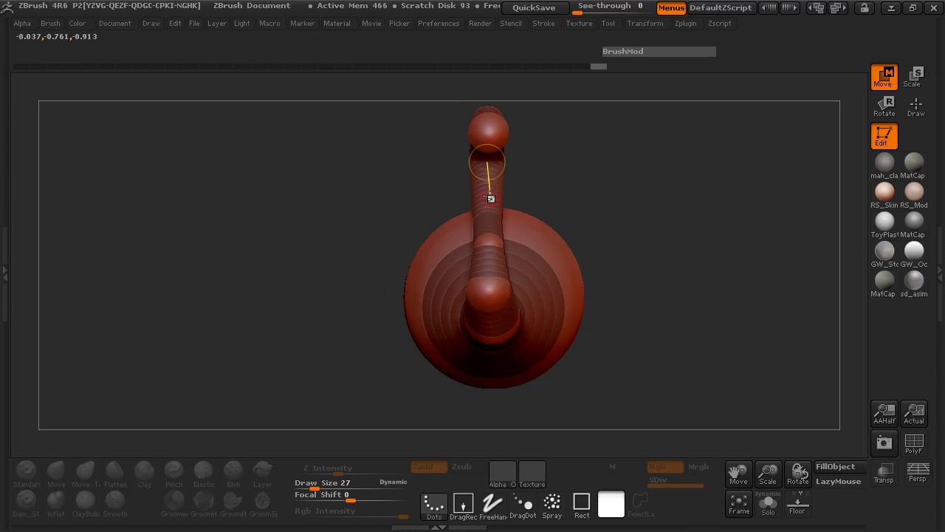
pyautogui.moveTo(489, 184); pyautogui.dragTo(489, 223)
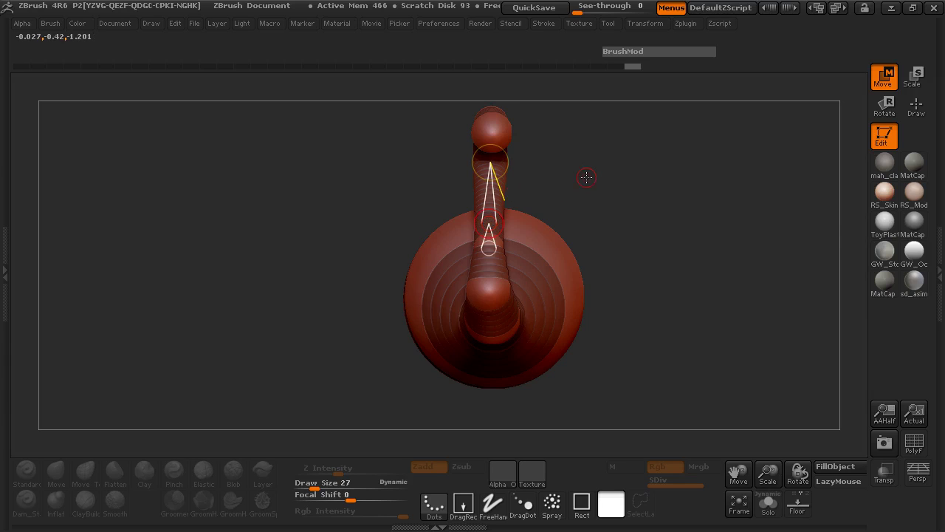
pyautogui.moveTo(587, 177)
pyautogui.mouseDown()
pyautogui.moveTo(587, 197)
pyautogui.moveTo(588, 174)
pyautogui.mouseUp()
pyautogui.moveTo(491, 259); pyautogui.dragTo(493, 290)
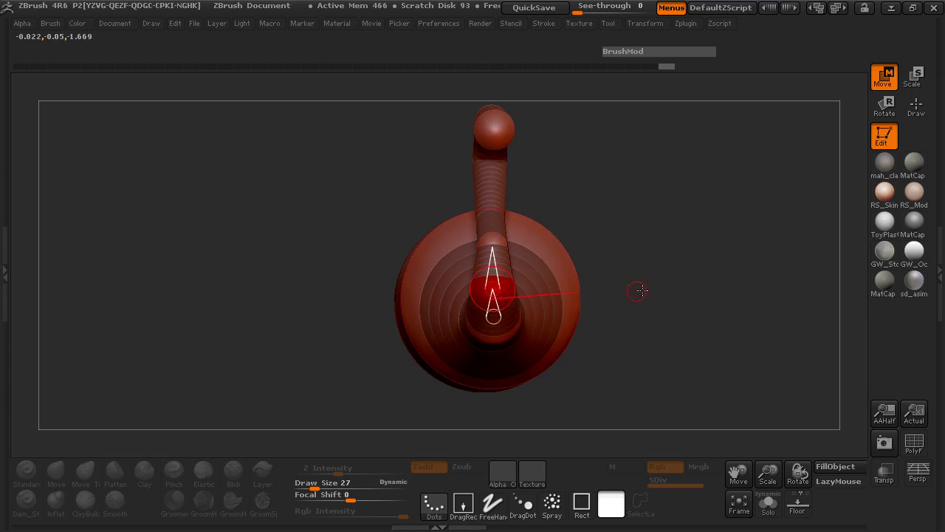
# Preview the adaptive skin from the side, check its wireframe, and apply the mah_clay_01 material
pyautogui.moveTo(641, 291)
pyautogui.mouseDown()
pyautogui.moveTo(657, 281)
pyautogui.moveTo(652, 264)
pyautogui.moveTo(701, 270)
pyautogui.mouseUp()
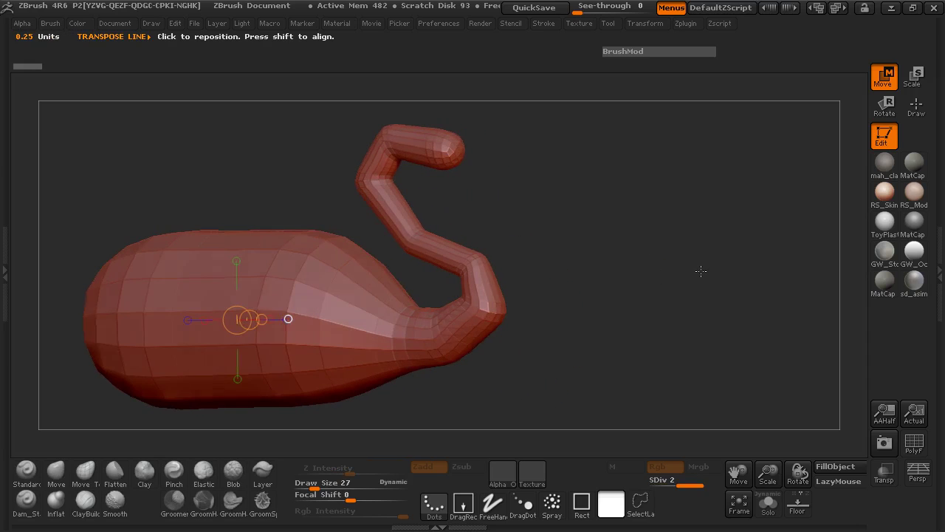
pyautogui.click(907, 441)
pyautogui.moveTo(648, 317); pyautogui.dragTo(705, 319)
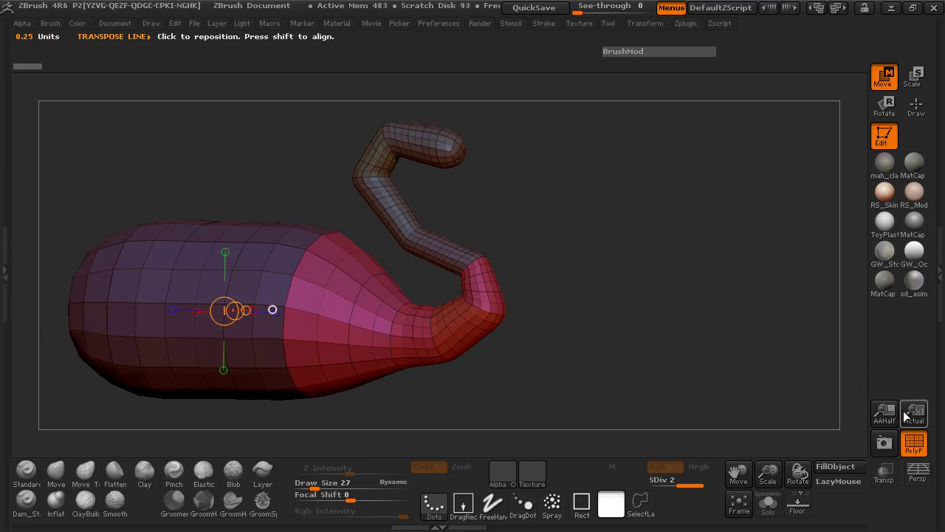
pyautogui.click(907, 439)
pyautogui.keyDown('alt'); pyautogui.moveTo(614, 323); pyautogui.dragTo(665, 314); pyautogui.keyUp('alt')
pyautogui.click(885, 163)
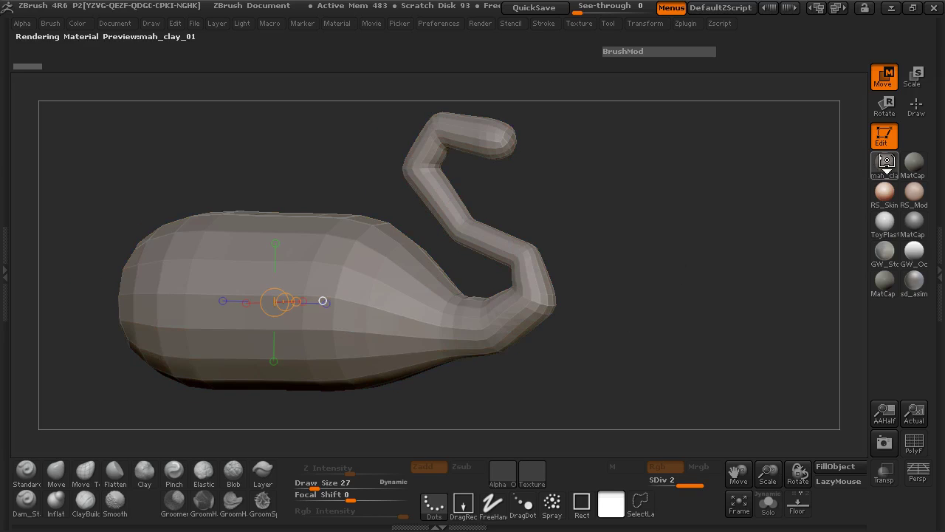
# Generate an adaptive skin mesh from the ZSphere model and switch to that mesh for editing
pyautogui.moveTo(703, 278); pyautogui.dragTo(715, 279)
pyautogui.click(5, 266)
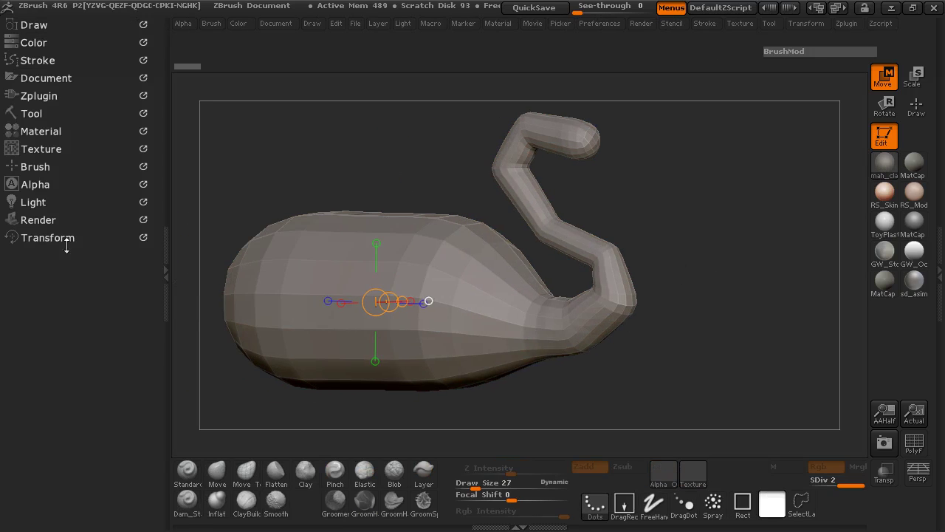
pyautogui.click(31, 113)
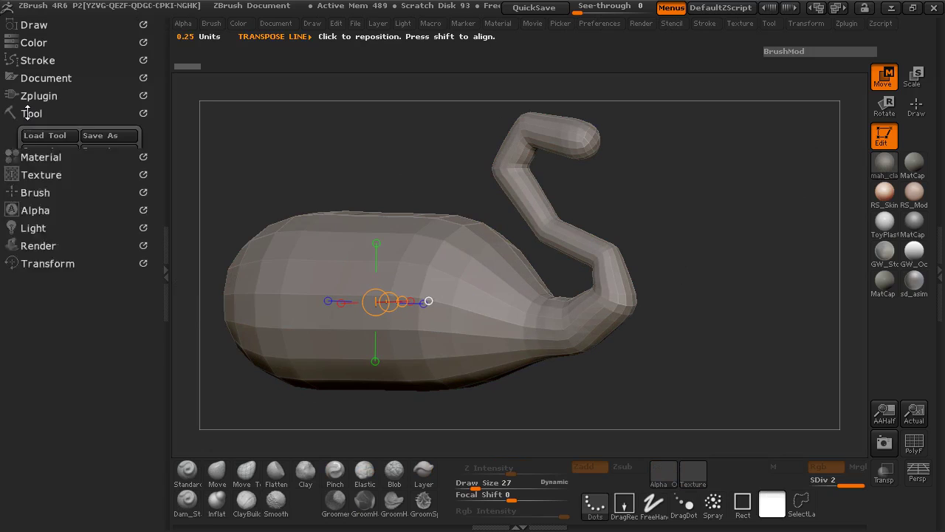
pyautogui.moveTo(118, 414); pyautogui.dragTo(117, 278)
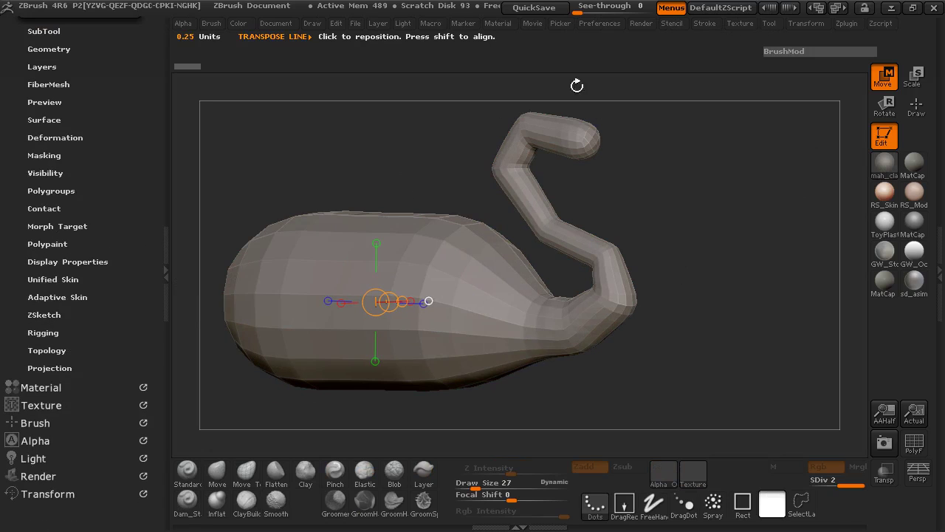
pyautogui.click(58, 297)
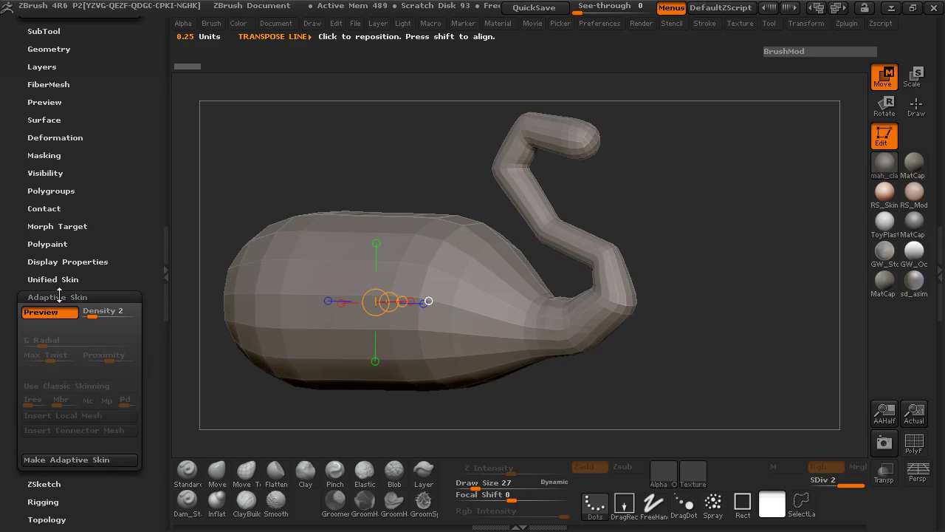
pyautogui.click(74, 459)
pyautogui.scroll(5, 110, 281)
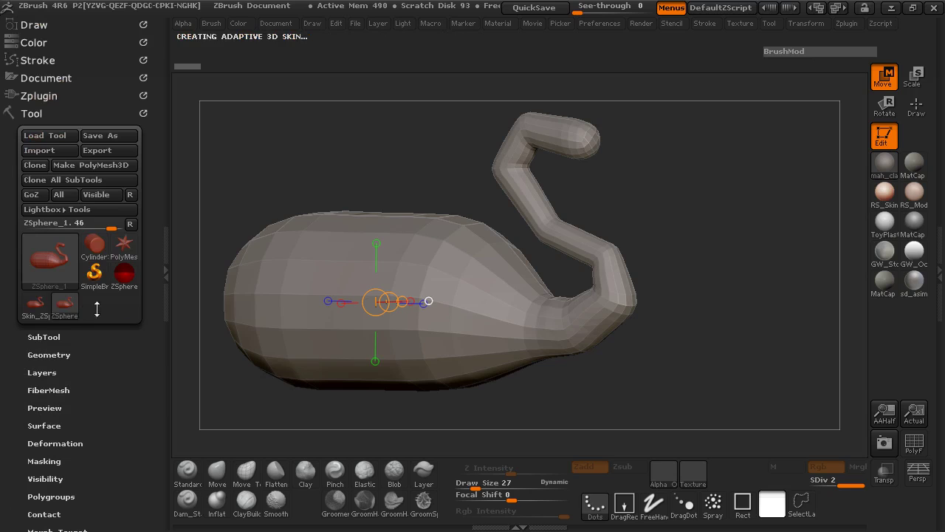
pyautogui.moveTo(47, 310)
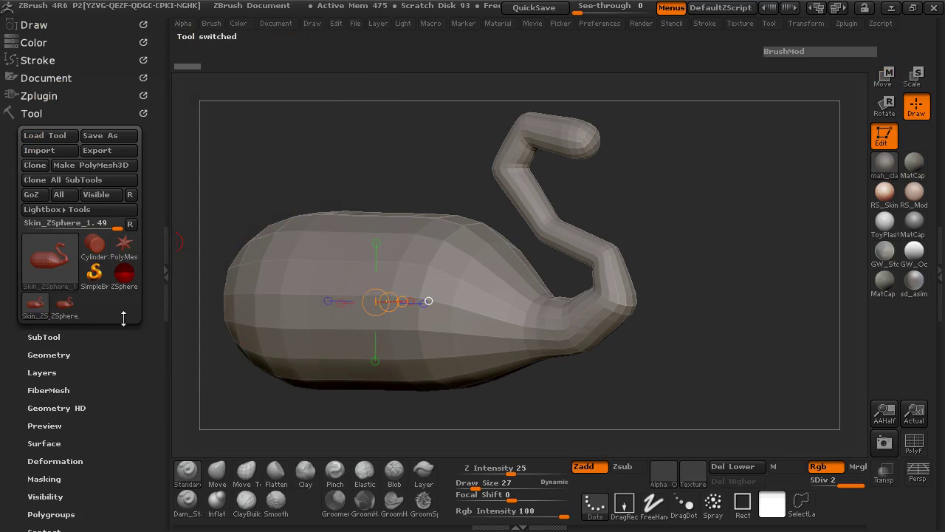
# Subdivide the skin mesh twice and delete its lower subdivision levels
pyautogui.hotkey('ctrl', 'd')
pyautogui.hotkey('ctrl', 'd')
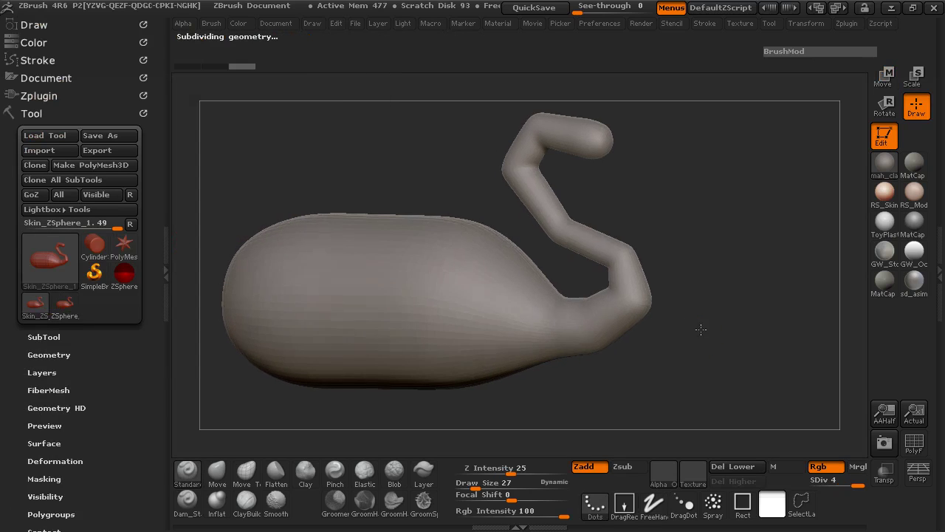
pyautogui.moveTo(701, 330); pyautogui.dragTo(687, 322)
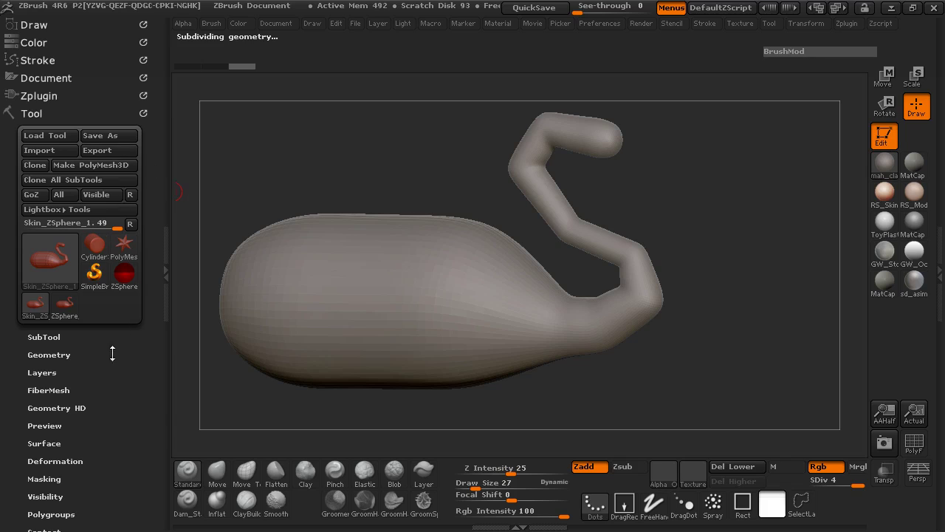
pyautogui.moveTo(112, 354); pyautogui.dragTo(108, 272)
pyautogui.click(54, 203)
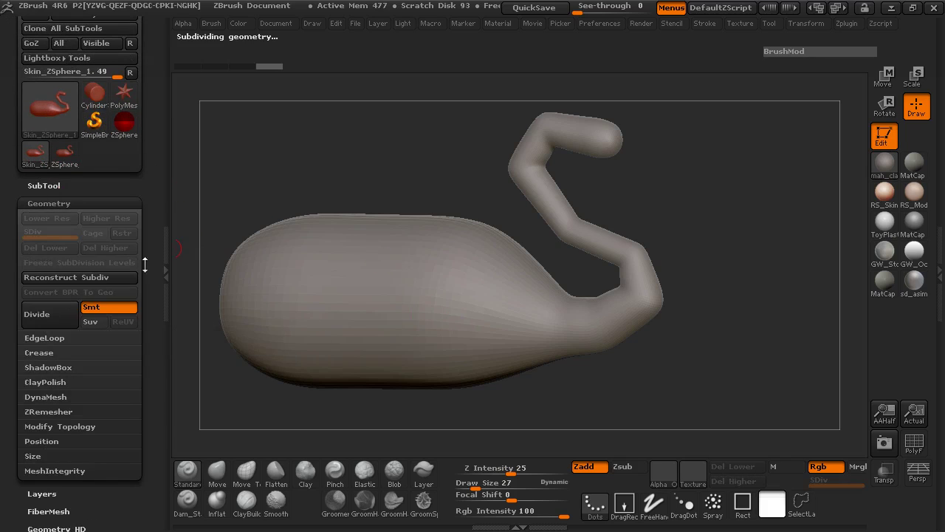
# Run ZRemesher on the mesh with Adapt off and the target polygon count raised to 100, with the wireframe shown
pyautogui.moveTo(147, 353); pyautogui.dragTo(143, 270)
pyautogui.click(59, 271)
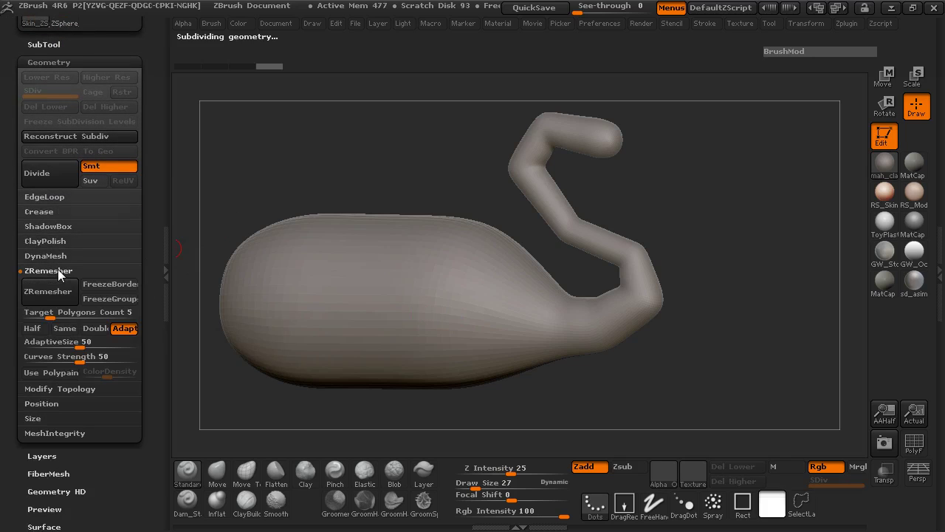
pyautogui.click(124, 328)
pyautogui.click(87, 312)
pyautogui.write('100')
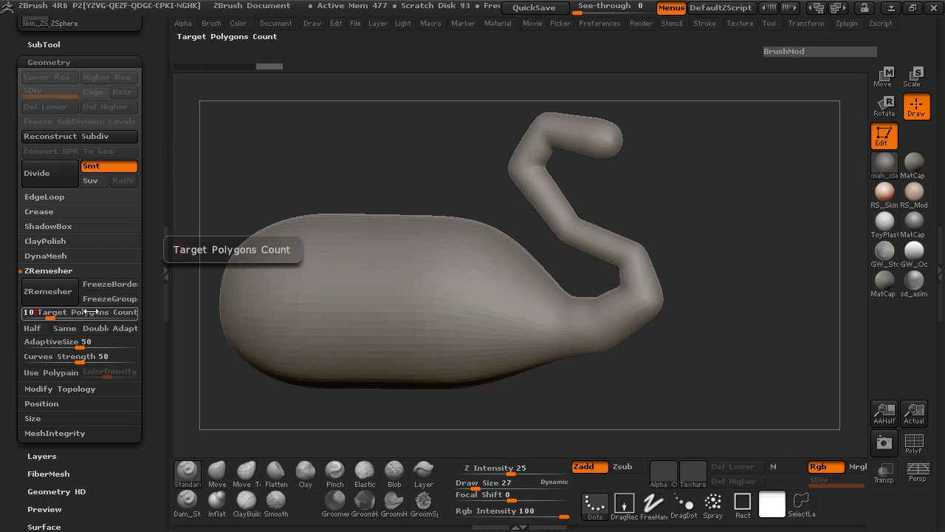
pyautogui.click(48, 291)
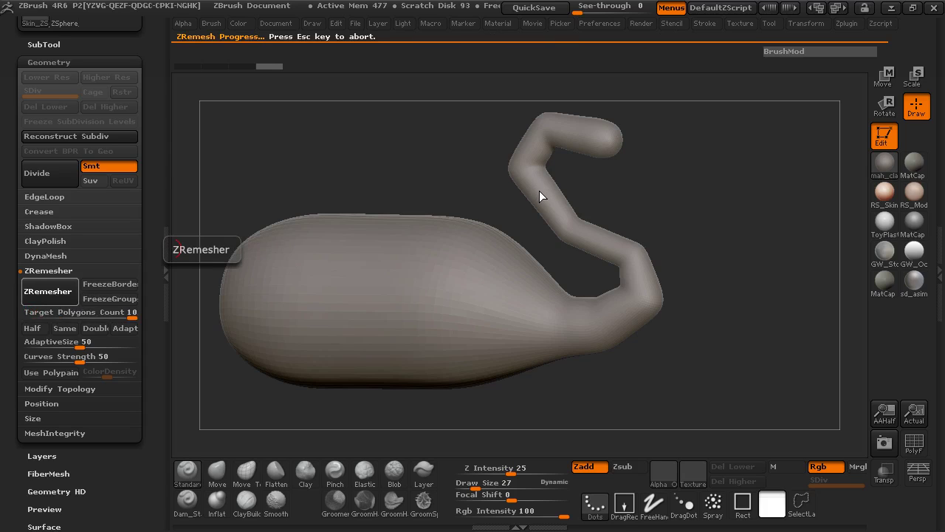
pyautogui.moveTo(682, 212)
pyautogui.mouseDown()
pyautogui.moveTo(667, 211)
pyautogui.moveTo(678, 214)
pyautogui.mouseUp()
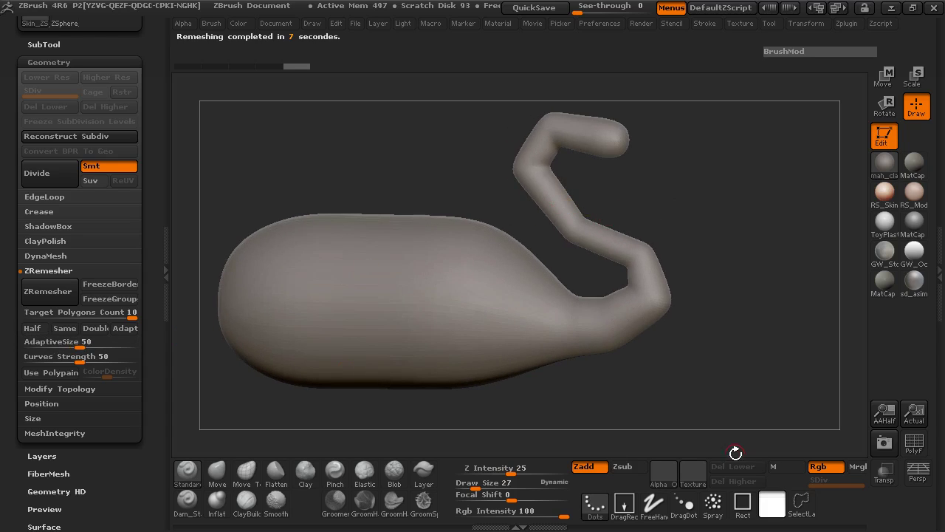
pyautogui.click(914, 446)
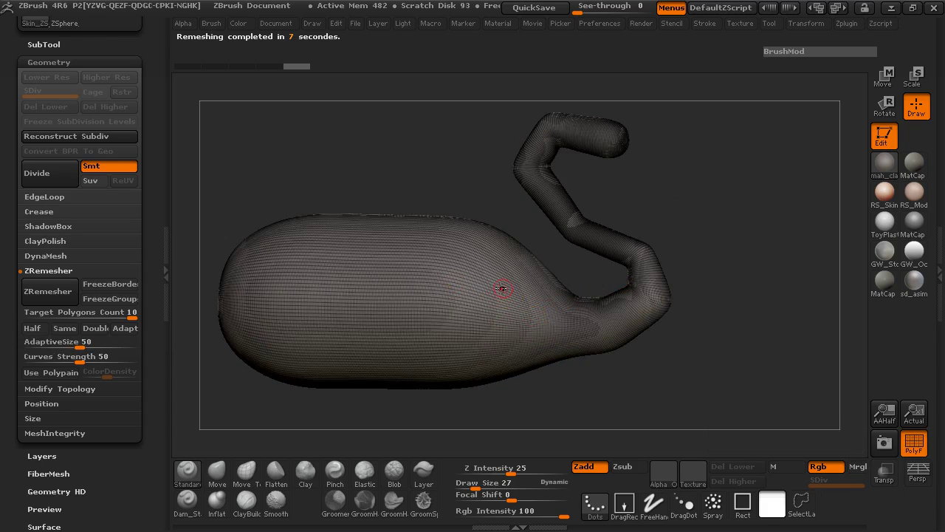
# Run ZRemesher repeatedly with the Half option, four passes in all, to reduce the mesh's polygon density
pyautogui.click(31, 328)
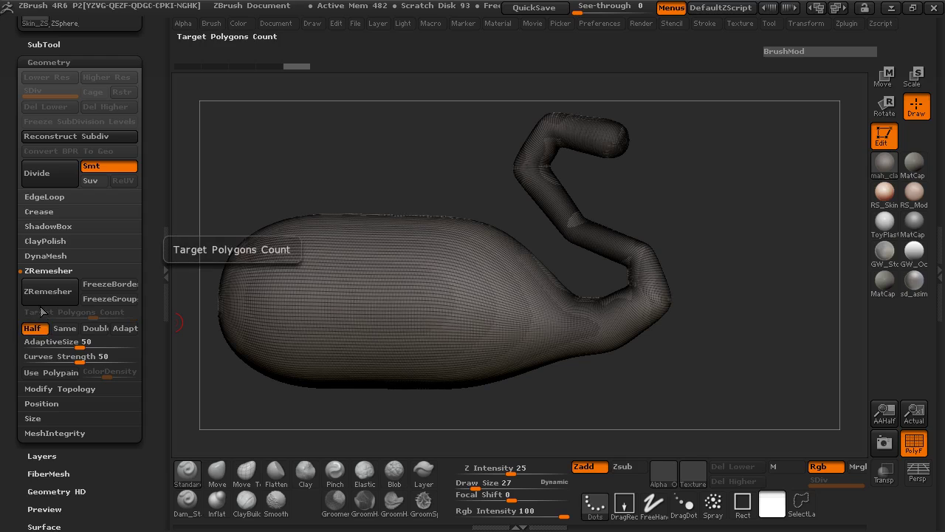
pyautogui.click(71, 292)
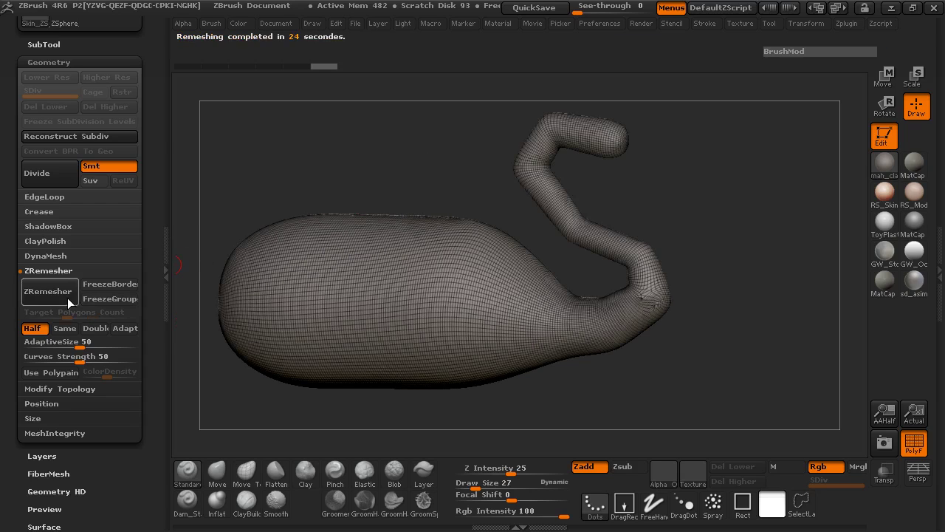
pyautogui.click(57, 295)
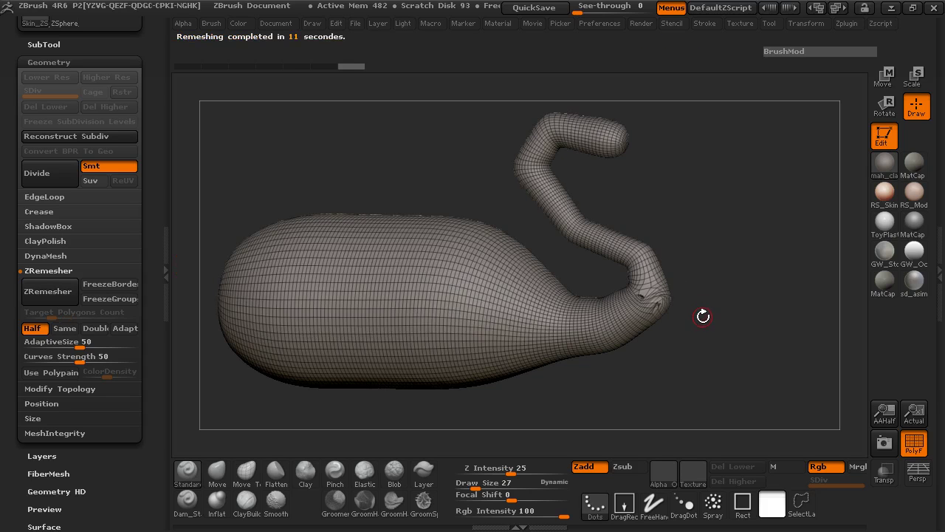
pyautogui.moveTo(703, 316); pyautogui.dragTo(726, 308)
pyautogui.click(40, 293)
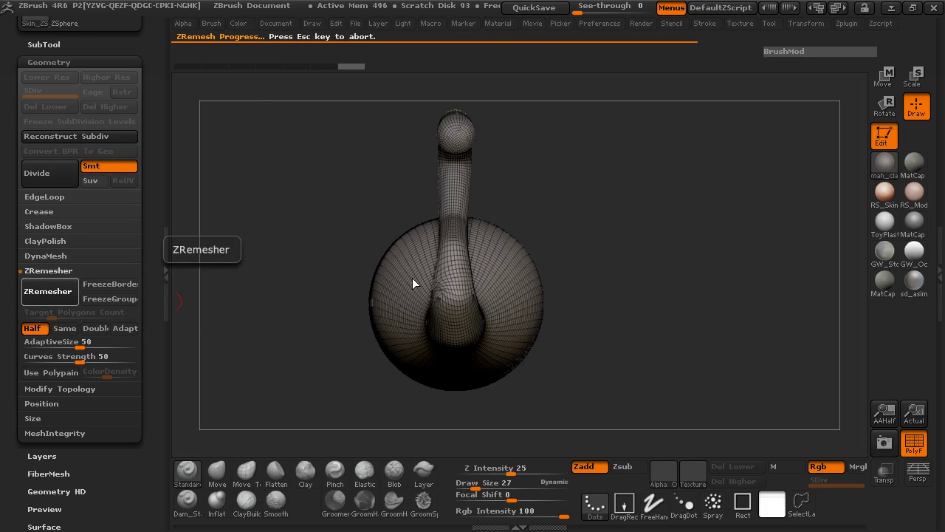
pyautogui.moveTo(308, 212); pyautogui.dragTo(686, 271)
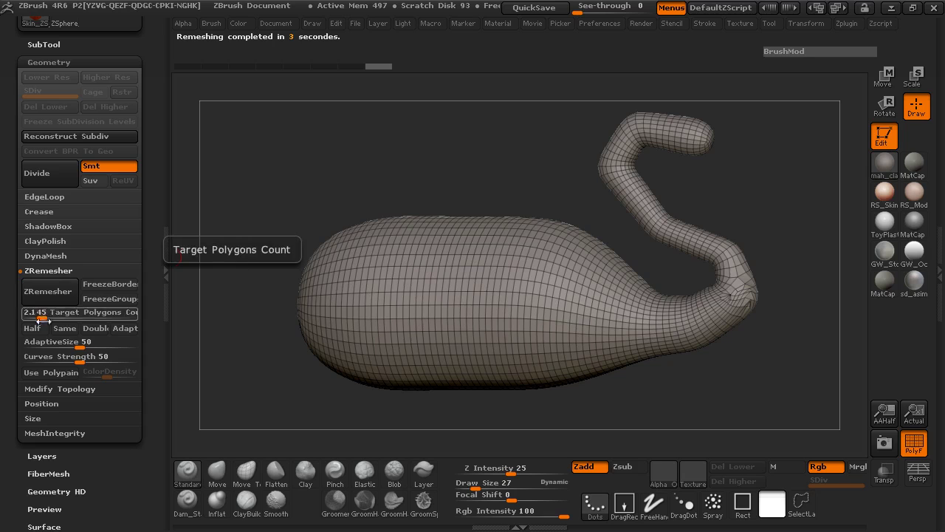
pyautogui.click(74, 294)
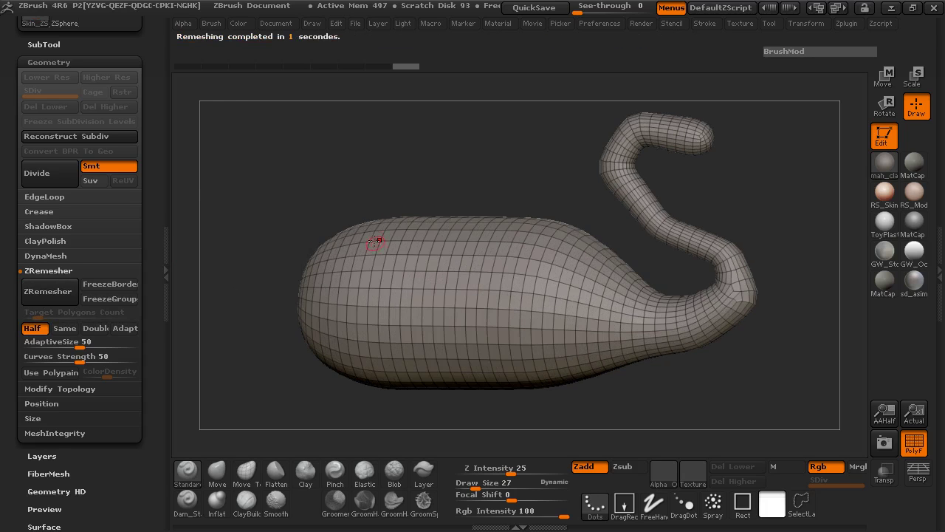
pyautogui.moveTo(322, 221); pyautogui.dragTo(384, 234)
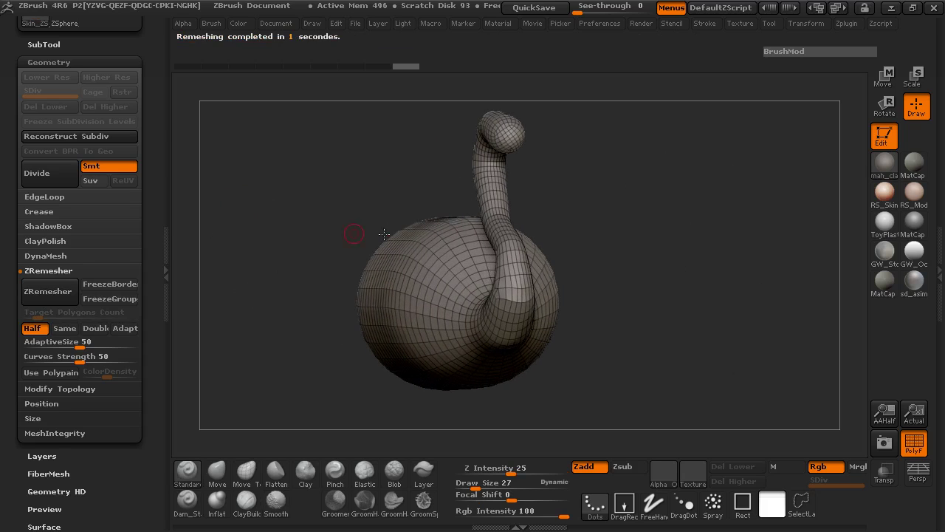
# Convert the remeshed model to a DynaMesh at resolution 128 and hide the wireframe
pyautogui.click(47, 270)
pyautogui.click(45, 255)
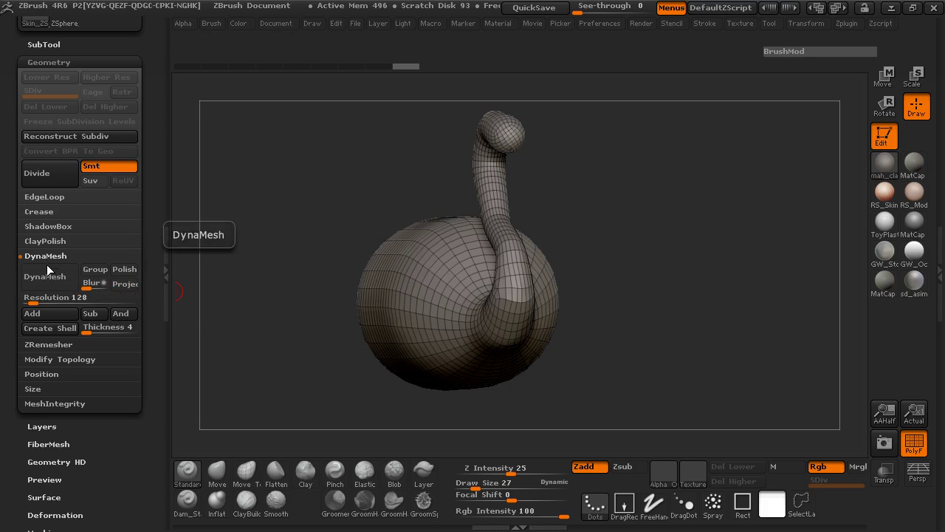
pyautogui.click(51, 285)
pyautogui.moveTo(271, 251); pyautogui.dragTo(316, 277)
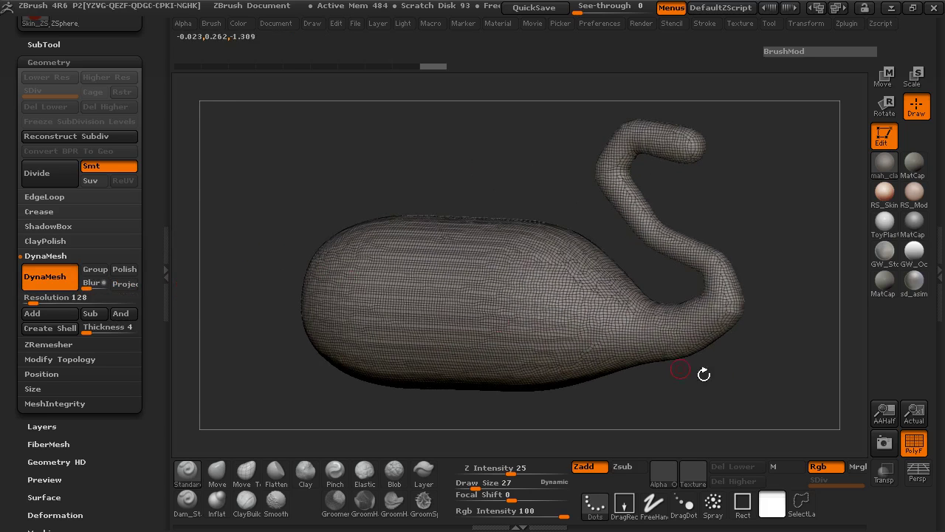
pyautogui.click(914, 441)
pyautogui.moveTo(739, 254); pyautogui.dragTo(702, 262)
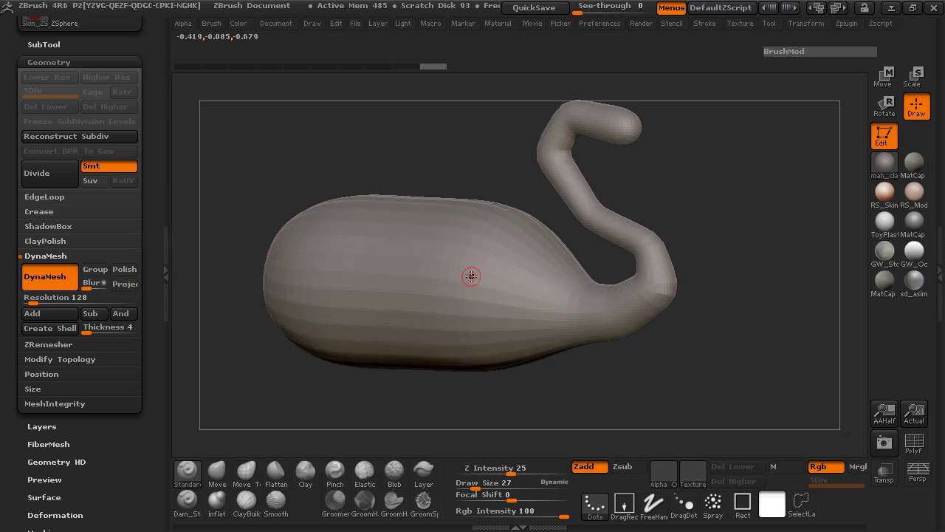
# Set the brush's Draw Size to 88 and smooth the body's side and the bend at the base of the neck
pyautogui.moveTo(471, 277); pyautogui.dragTo(395, 286)
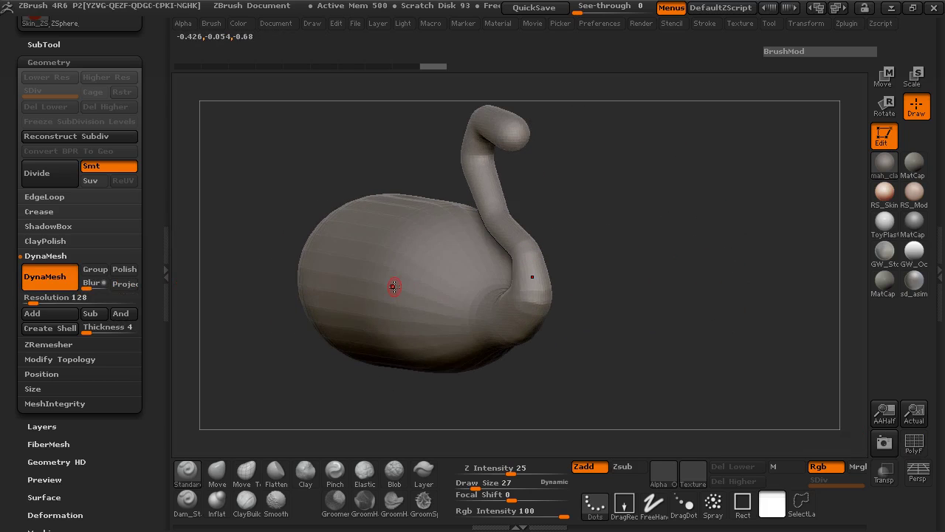
pyautogui.moveTo(211, 266); pyautogui.dragTo(258, 264)
pyautogui.press('space')
pyautogui.moveTo(318, 265); pyautogui.dragTo(330, 262)
pyautogui.press('shift')
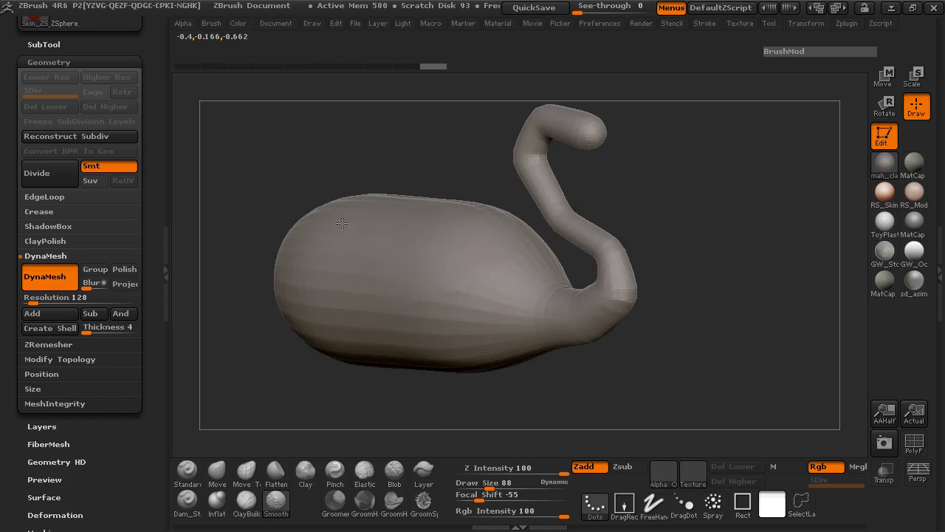
pyautogui.keyDown('shift'); pyautogui.moveTo(353, 328); pyautogui.dragTo(554, 334); pyautogui.keyUp('shift')
pyautogui.keyDown('shift'); pyautogui.moveTo(626, 309); pyautogui.dragTo(611, 242); pyautogui.keyUp('shift')
# Undo the last change to the mesh and set the Smooth brush's Z Intensity to 10
pyautogui.moveTo(663, 248)
pyautogui.mouseDown()
pyautogui.moveTo(678, 247)
pyautogui.moveTo(673, 257)
pyautogui.mouseUp()
pyautogui.keyDown('ctrl'); pyautogui.moveTo(672, 257); pyautogui.dragTo(667, 271); pyautogui.keyUp('ctrl')
pyautogui.hotkey('ctrl', 'z')
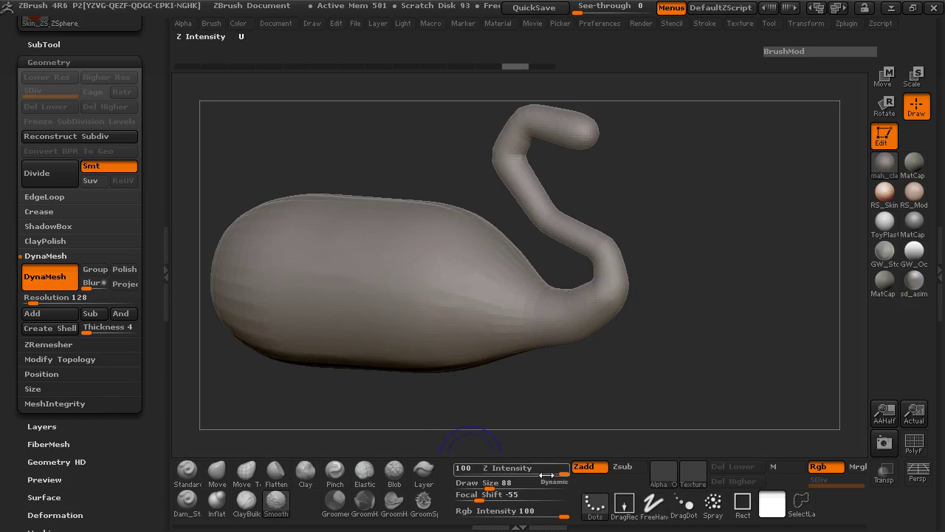
pyautogui.keyDown('shift'); pyautogui.moveTo(543, 473); pyautogui.dragTo(515, 470); pyautogui.keyUp('shift')
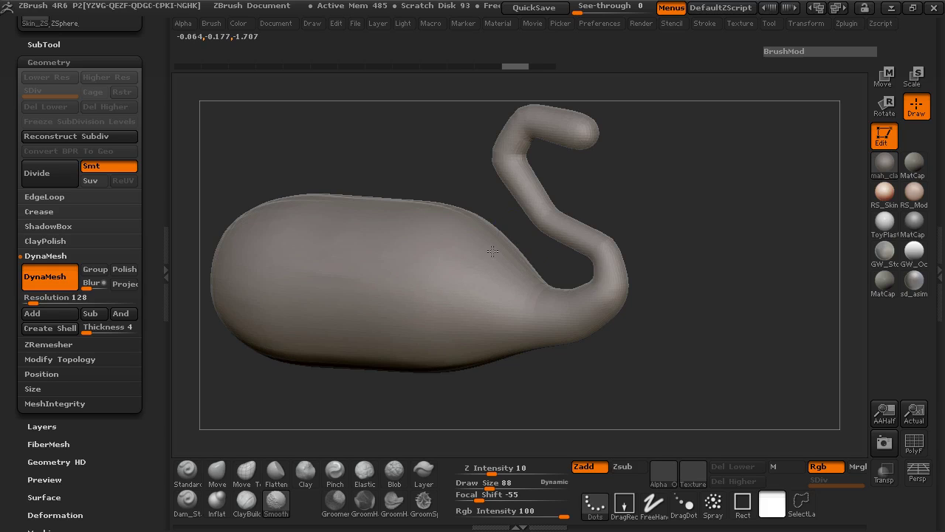
# Smooth the body's upper front, the neck's upper bend, the head tip and the back of the neck
pyautogui.keyDown('shift'); pyautogui.moveTo(493, 251); pyautogui.dragTo(509, 259); pyautogui.keyUp('shift')
pyautogui.moveTo(658, 147)
pyautogui.keyDown('alt'); pyautogui.mouseDown()
pyautogui.moveTo(652, 232)
pyautogui.moveTo(702, 230)
pyautogui.moveTo(684, 230)
pyautogui.mouseUp(); pyautogui.keyUp('alt')
pyautogui.keyDown('shift'); pyautogui.moveTo(517, 204); pyautogui.dragTo(508, 205); pyautogui.keyUp('shift')
pyautogui.keyDown('shift'); pyautogui.moveTo(621, 155); pyautogui.dragTo(619, 171); pyautogui.keyUp('shift')
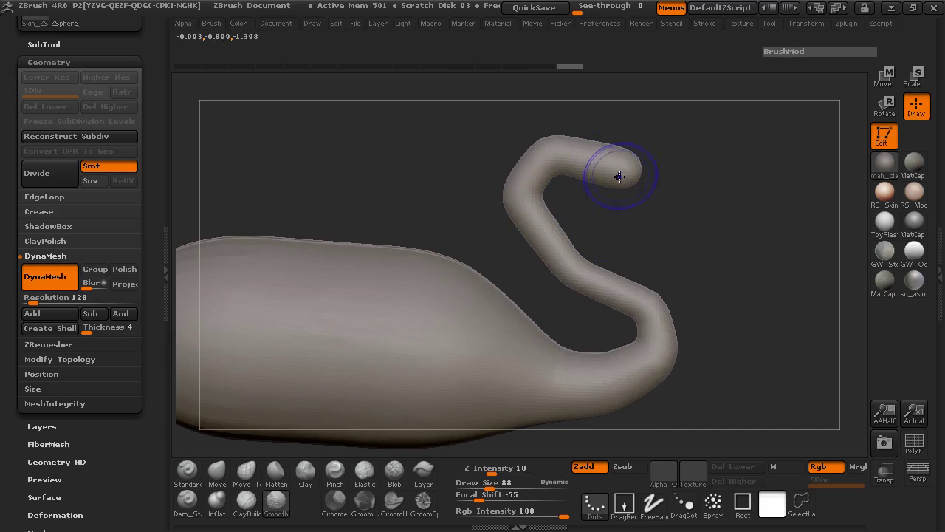
pyautogui.keyDown('shift'); pyautogui.moveTo(516, 192); pyautogui.dragTo(537, 244); pyautogui.keyUp('shift')
pyautogui.moveTo(741, 266); pyautogui.dragTo(711, 270)
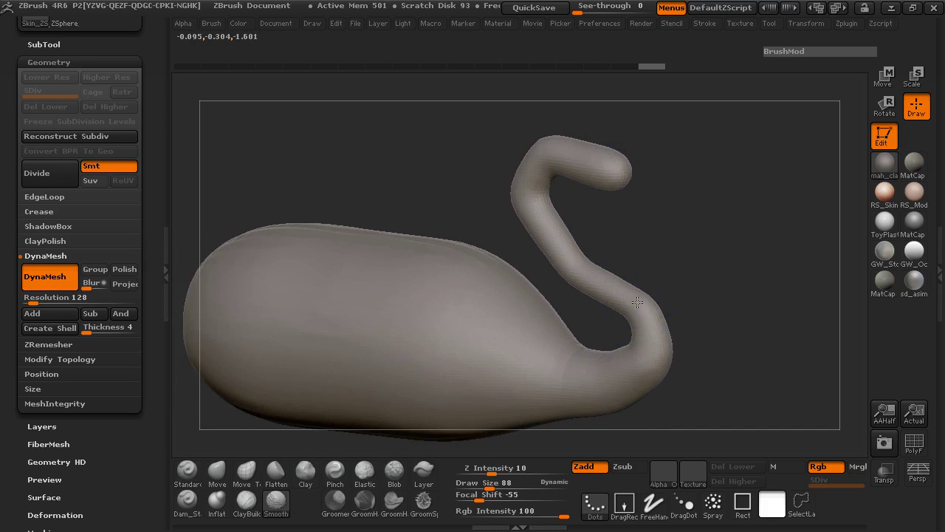
# Reshape the middle of the neck and its upper bend into a softer S-curve with the Move Topological brush
pyautogui.moveTo(639, 312)
pyautogui.mouseDown()
pyautogui.moveTo(530, 304)
pyautogui.moveTo(393, 264)
pyautogui.mouseUp()
pyautogui.click(246, 473)
pyautogui.moveTo(560, 276); pyautogui.dragTo(599, 255)
pyautogui.moveTo(613, 221)
pyautogui.mouseDown()
pyautogui.moveTo(623, 224)
pyautogui.moveTo(614, 238)
pyautogui.moveTo(631, 210)
pyautogui.mouseUp()
pyautogui.moveTo(641, 178); pyautogui.dragTo(648, 180)
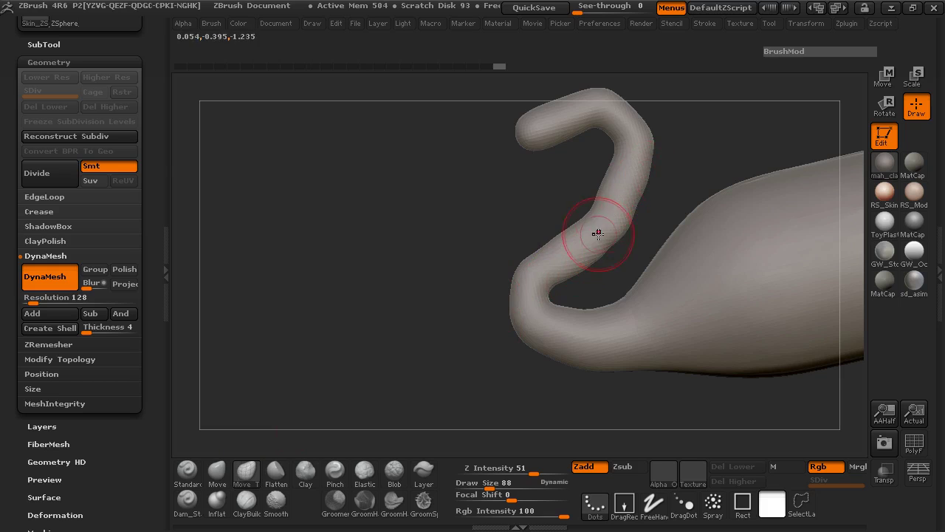
pyautogui.moveTo(441, 242); pyautogui.dragTo(492, 242)
pyautogui.moveTo(589, 262)
pyautogui.mouseDown()
pyautogui.moveTo(598, 262)
pyautogui.moveTo(602, 232)
pyautogui.mouseUp()
pyautogui.moveTo(527, 278); pyautogui.dragTo(632, 277)
# Smooth the neck's lower curve and the front of the body where the neck joins it
pyautogui.moveTo(576, 260)
pyautogui.keyDown('shift'); pyautogui.mouseDown()
pyautogui.moveTo(517, 203)
pyautogui.moveTo(600, 293)
pyautogui.moveTo(543, 353)
pyautogui.mouseUp(); pyautogui.keyUp('shift')
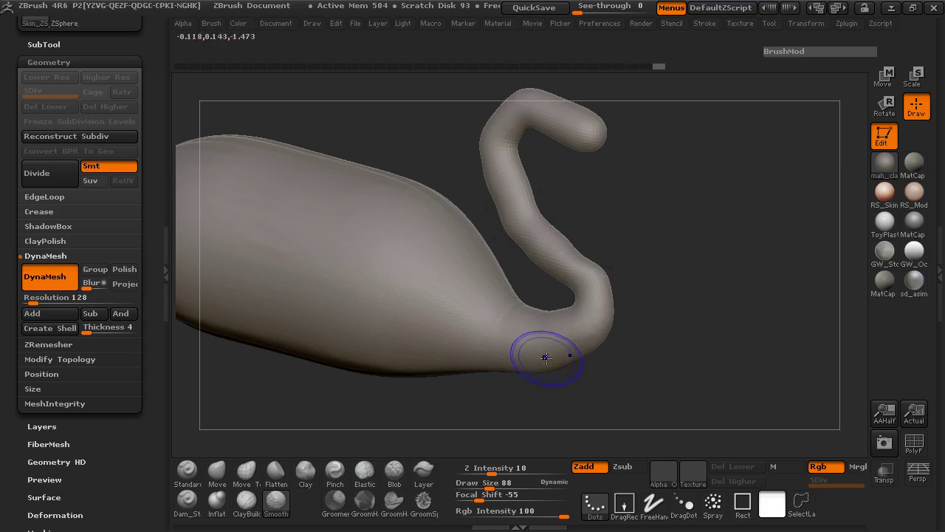
pyautogui.moveTo(727, 289)
pyautogui.mouseDown()
pyautogui.moveTo(570, 282)
pyautogui.moveTo(648, 329)
pyautogui.moveTo(572, 370)
pyautogui.mouseUp()
pyautogui.keyDown('alt'); pyautogui.moveTo(370, 343); pyautogui.dragTo(231, 301); pyautogui.keyUp('alt')
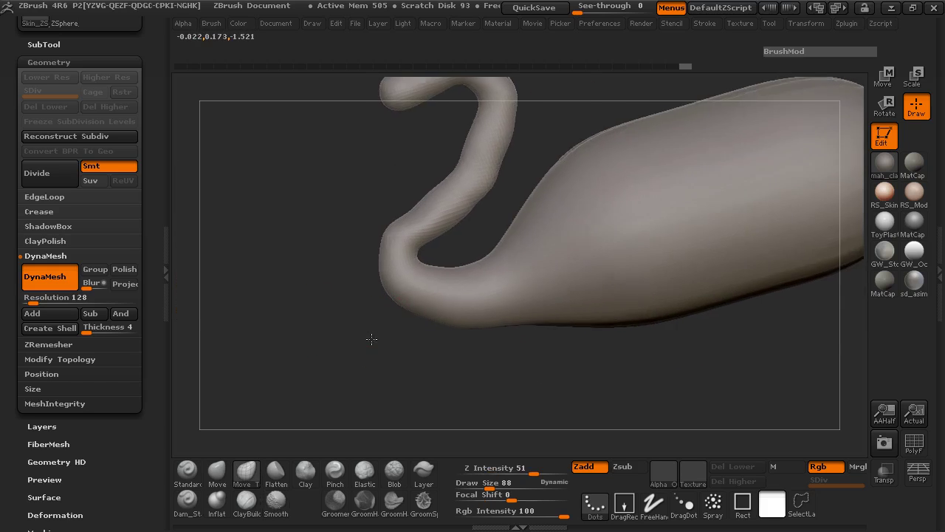
pyautogui.moveTo(551, 199)
pyautogui.keyDown('shift'); pyautogui.mouseDown()
pyautogui.moveTo(566, 297)
pyautogui.moveTo(545, 347)
pyautogui.mouseUp(); pyautogui.keyUp('shift')
# Set the brush's Draw Size to 135 and smooth the top of the body toward its rear
pyautogui.press('space')
pyautogui.moveTo(521, 248); pyautogui.dragTo(529, 247)
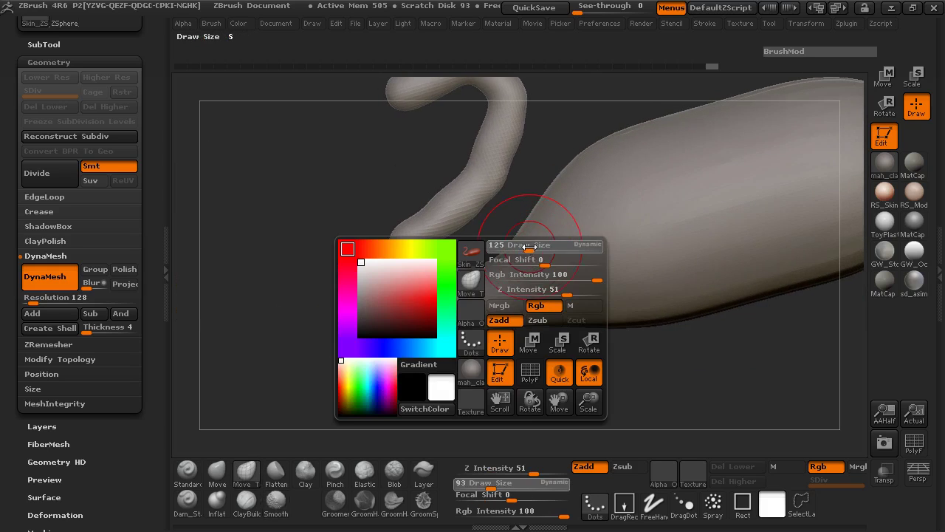
pyautogui.keyDown('alt'); pyautogui.moveTo(340, 182); pyautogui.dragTo(238, 230); pyautogui.keyUp('alt')
pyautogui.moveTo(488, 188); pyautogui.dragTo(570, 195)
pyautogui.keyDown('shift'); pyautogui.moveTo(714, 176); pyautogui.dragTo(747, 161); pyautogui.keyUp('shift')
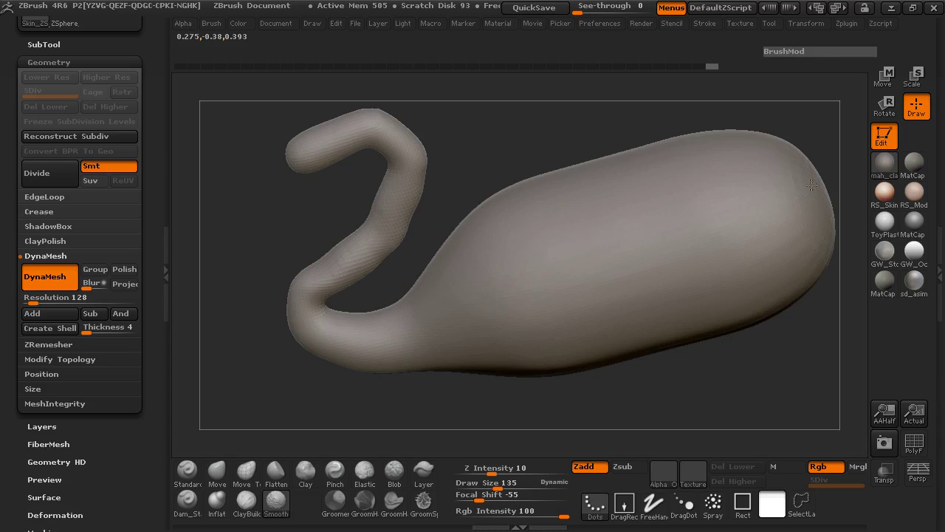
# Smooth the body's lower side and underside, working from the rear end toward the neck
pyautogui.moveTo(808, 331); pyautogui.dragTo(597, 295)
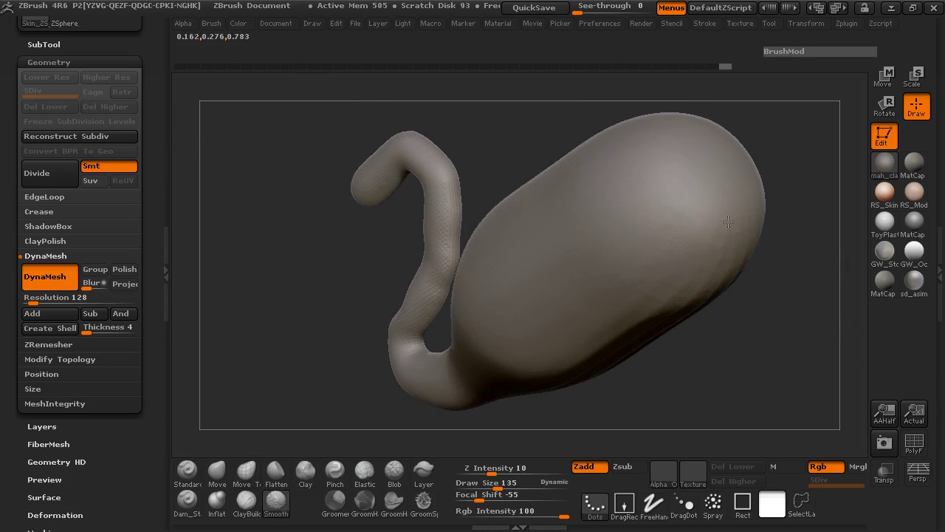
pyautogui.keyDown('shift'); pyautogui.moveTo(650, 307); pyautogui.dragTo(622, 310); pyautogui.keyUp('shift')
pyautogui.moveTo(746, 348)
pyautogui.mouseDown()
pyautogui.moveTo(650, 350)
pyautogui.moveTo(674, 316)
pyautogui.mouseUp()
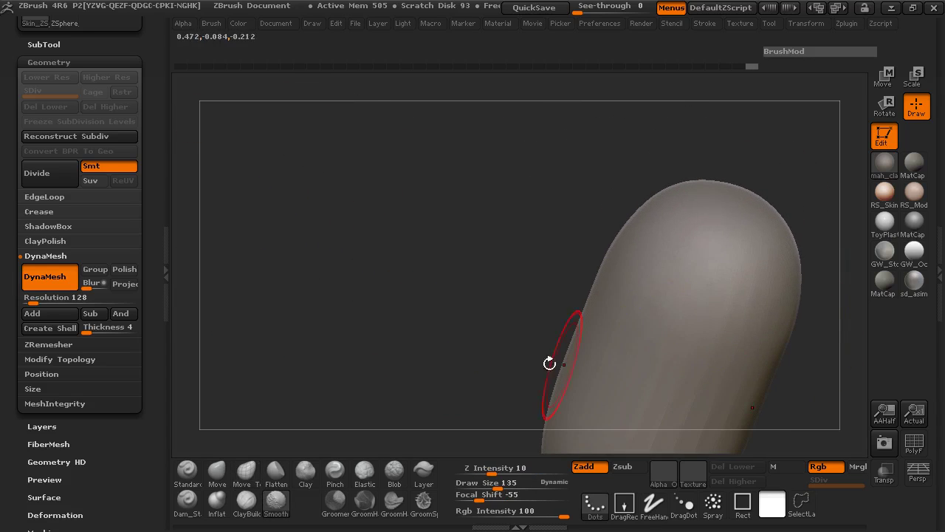
pyautogui.moveTo(549, 363)
pyautogui.mouseDown()
pyautogui.moveTo(380, 175)
pyautogui.moveTo(404, 191)
pyautogui.mouseUp()
pyautogui.keyDown('shift'); pyautogui.moveTo(583, 279); pyautogui.dragTo(615, 302); pyautogui.keyUp('shift')
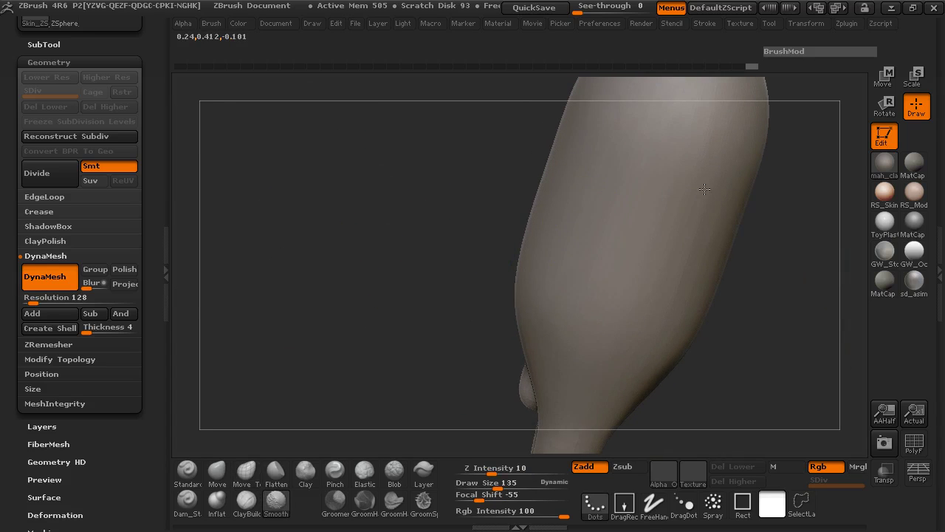
pyautogui.moveTo(451, 310)
pyautogui.mouseDown()
pyautogui.moveTo(688, 285)
pyautogui.moveTo(668, 195)
pyautogui.mouseUp()
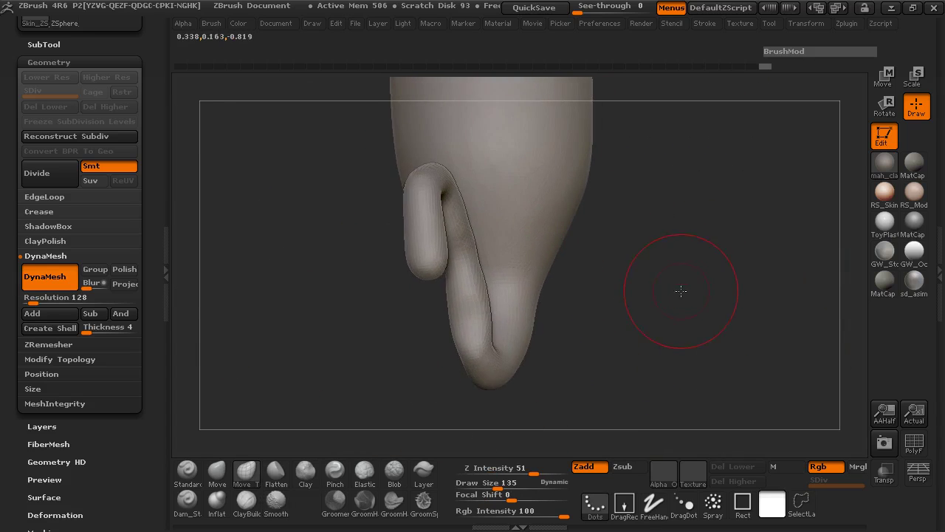
# Remesh the smoothed model with ZRemesher using the Half option
pyautogui.moveTo(679, 291)
pyautogui.mouseDown()
pyautogui.moveTo(688, 217)
pyautogui.moveTo(473, 401)
pyautogui.moveTo(489, 375)
pyautogui.mouseUp()
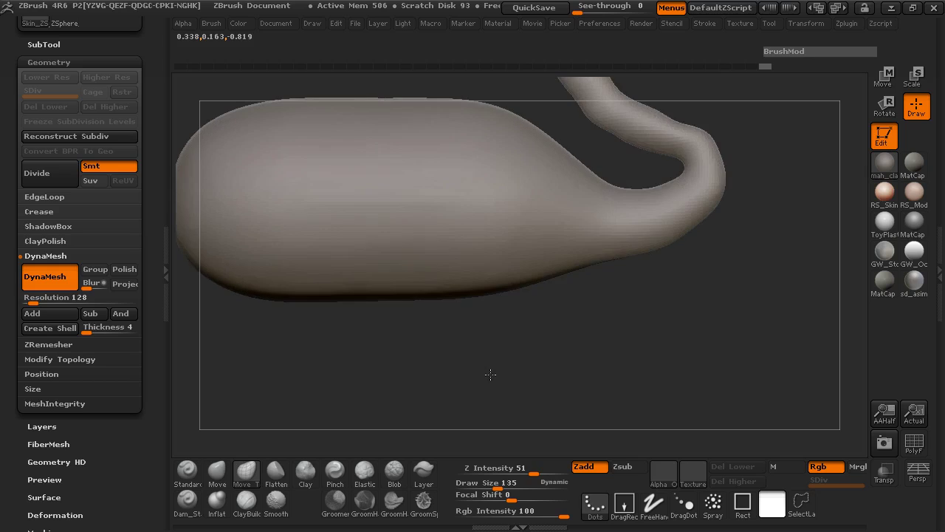
pyautogui.keyDown('alt'); pyautogui.moveTo(685, 367); pyautogui.dragTo(729, 424); pyautogui.keyUp('alt')
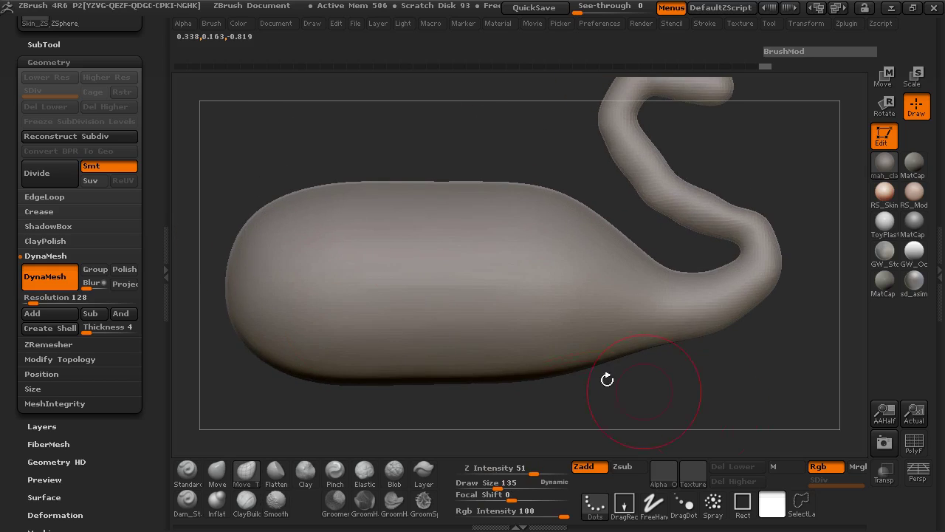
pyautogui.click(37, 256)
pyautogui.click(45, 272)
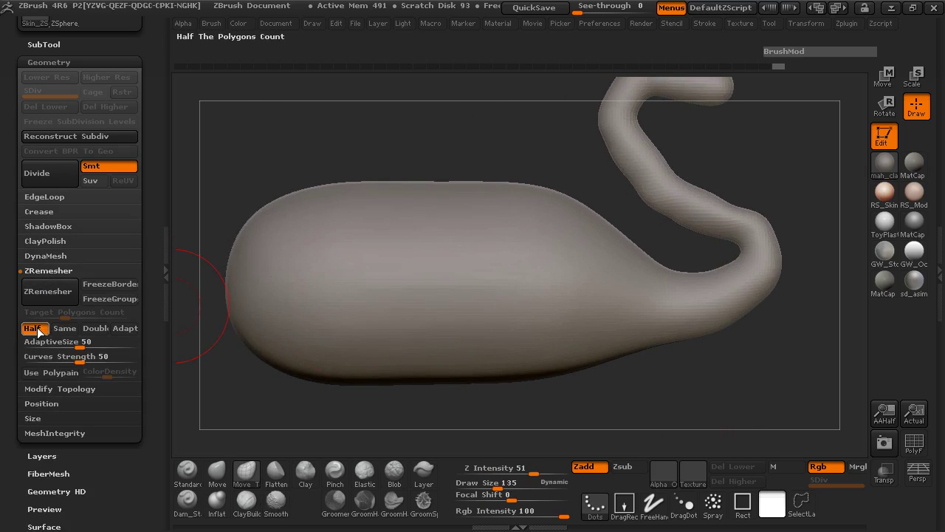
pyautogui.click(54, 298)
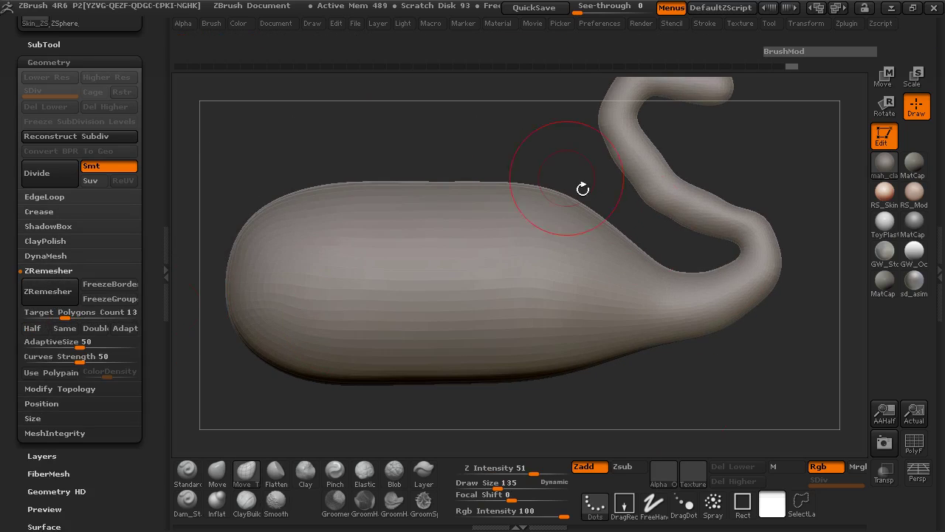
# Show the polygon wireframe and smooth the front of the neck from its lower curve upward
pyautogui.click(914, 441)
pyautogui.moveTo(750, 400)
pyautogui.mouseDown()
pyautogui.moveTo(722, 308)
pyautogui.moveTo(719, 334)
pyautogui.moveTo(702, 325)
pyautogui.mouseUp()
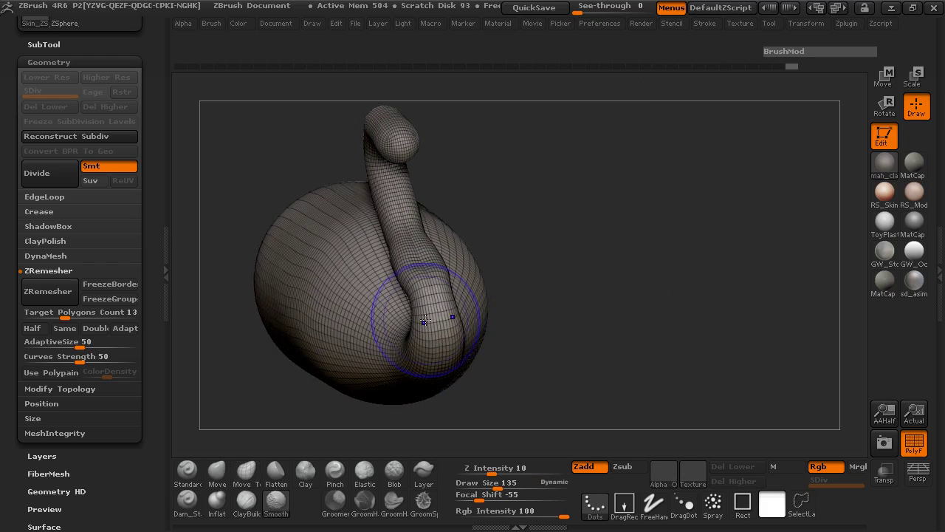
pyautogui.keyDown('shift'); pyautogui.moveTo(428, 311); pyautogui.dragTo(399, 207); pyautogui.keyUp('shift')
pyautogui.moveTo(503, 308); pyautogui.dragTo(781, 217)
# Run ZRemesher two more times with the Half option to reduce the polygon density further
pyautogui.click(35, 328)
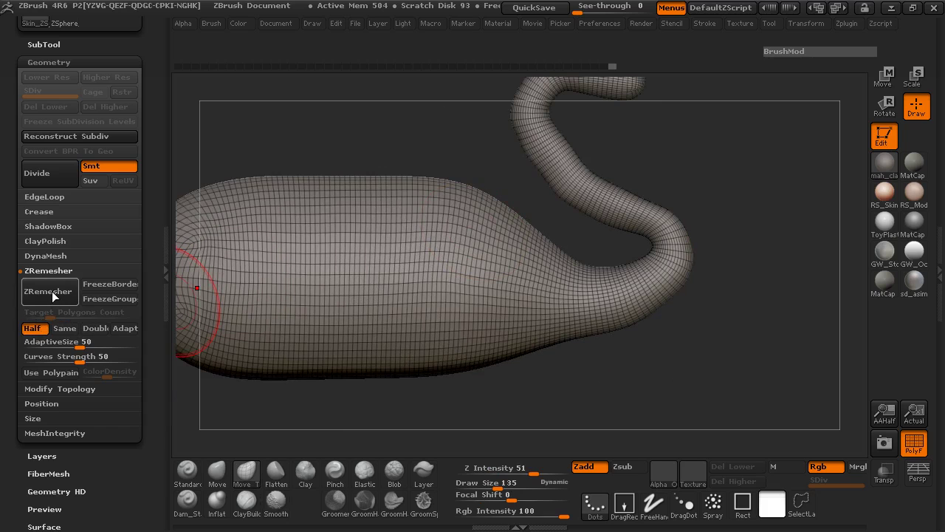
pyautogui.click(51, 291)
pyautogui.moveTo(397, 136); pyautogui.dragTo(304, 272)
pyautogui.click(52, 291)
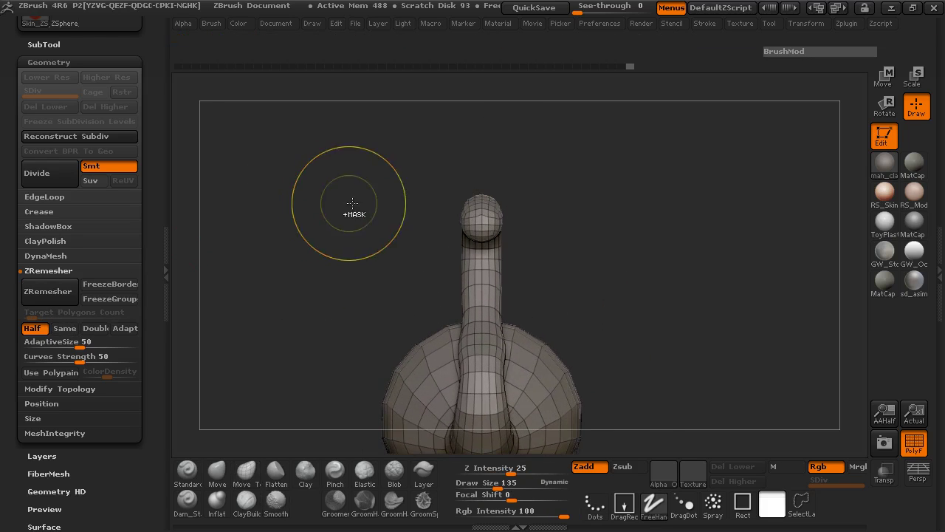
# Nudge the back of the neck slightly sideways with the Move Topological brush and check the model from the front
pyautogui.keyDown('ctrl'); pyautogui.moveTo(352, 205); pyautogui.dragTo(518, 214, button='right'); pyautogui.keyUp('ctrl')
pyautogui.press('b')
pyautogui.press('m')
pyautogui.press('t')
pyautogui.keyDown('alt'); pyautogui.moveTo(677, 190); pyautogui.dragTo(673, 250); pyautogui.keyUp('alt')
pyautogui.moveTo(673, 218)
pyautogui.mouseDown()
pyautogui.moveTo(565, 228)
pyautogui.moveTo(524, 169)
pyautogui.moveTo(458, 190)
pyautogui.mouseUp()
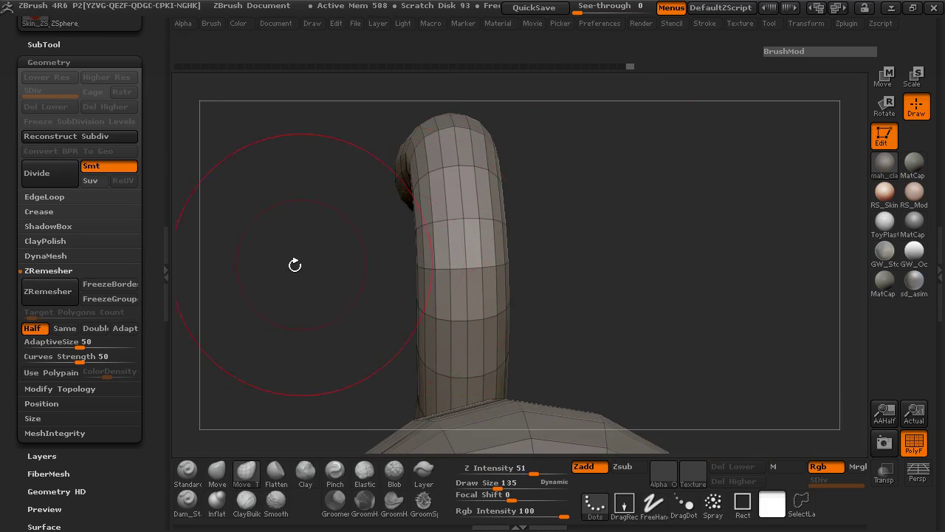
pyautogui.moveTo(454, 253); pyautogui.dragTo(460, 254)
pyautogui.moveTo(704, 288)
pyautogui.keyDown('ctrl'); pyautogui.mouseDown(button='right')
pyautogui.moveTo(522, 291)
pyautogui.moveTo(438, 308)
pyautogui.mouseUp(button='right'); pyautogui.keyUp('ctrl')
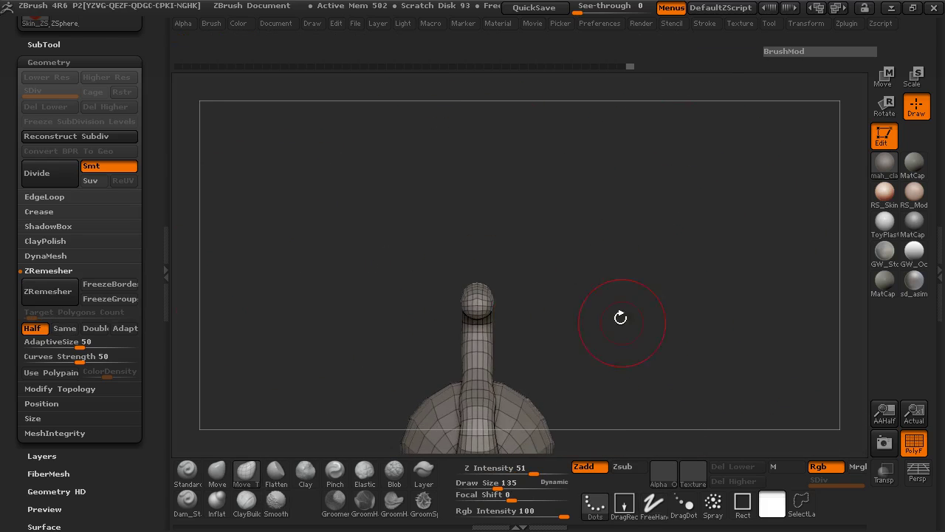
pyautogui.keyDown('alt'); pyautogui.moveTo(621, 317); pyautogui.dragTo(632, 169); pyautogui.keyUp('alt')
pyautogui.moveTo(647, 243); pyautogui.dragTo(362, 230)
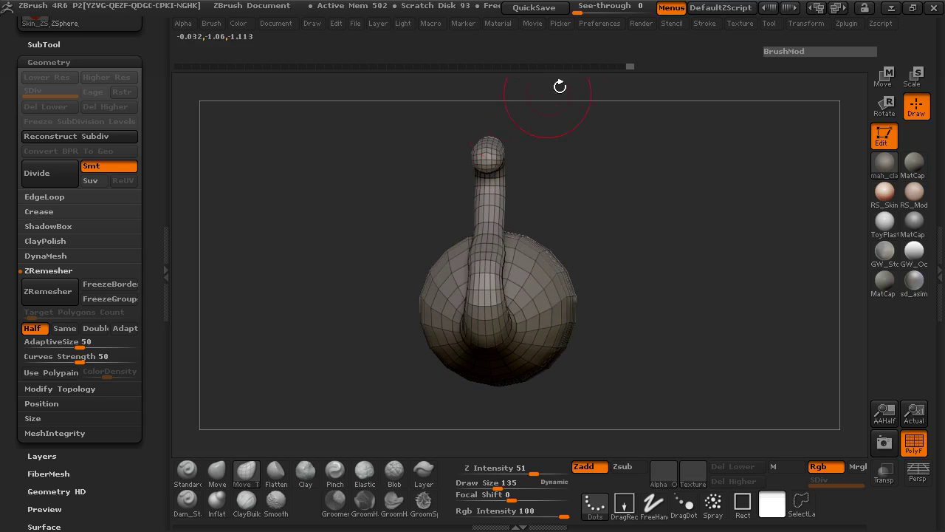
# Start saving the tool under a new name and browse to the Pixologic folder in Program Files (x86)
pyautogui.click(768, 23)
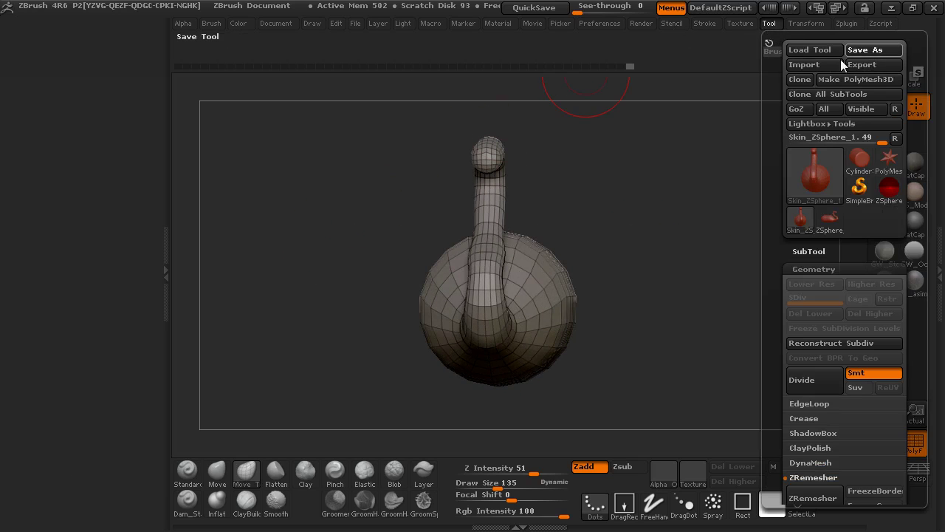
pyautogui.click(868, 49)
pyautogui.scroll(2, 93, 124)
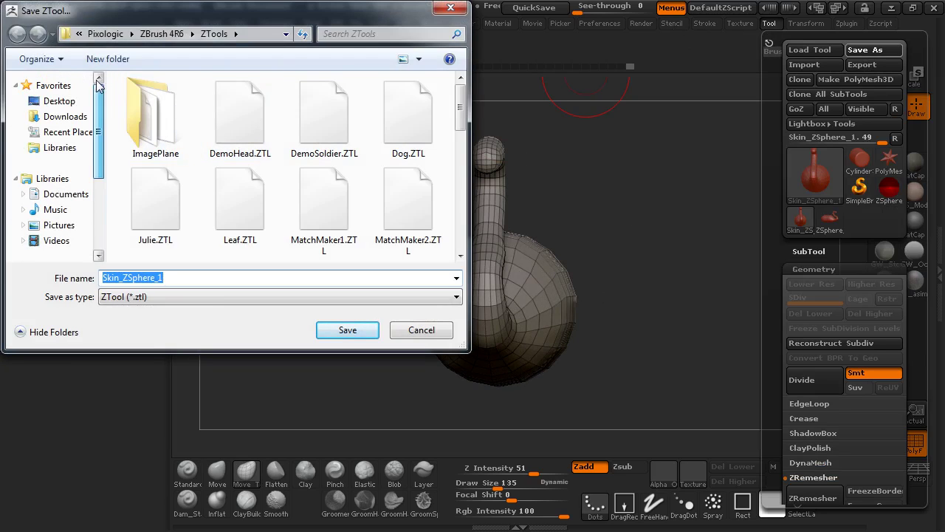
pyautogui.click(64, 99)
pyautogui.doubleClick(339, 100)
pyautogui.doubleClick(190, 124)
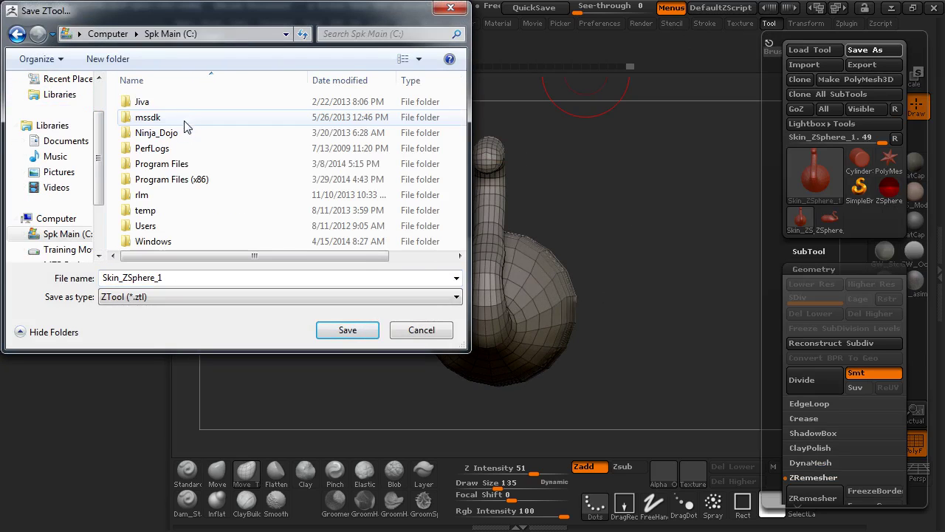
pyautogui.doubleClick(186, 181)
pyautogui.scroll(-5, 184, 194)
pyautogui.scroll(-4, 184, 194)
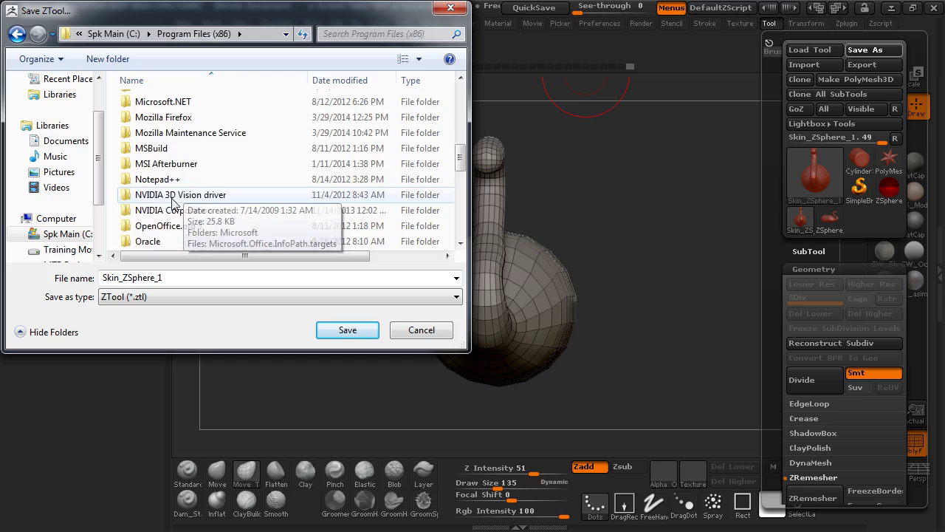
pyautogui.doubleClick(158, 167)
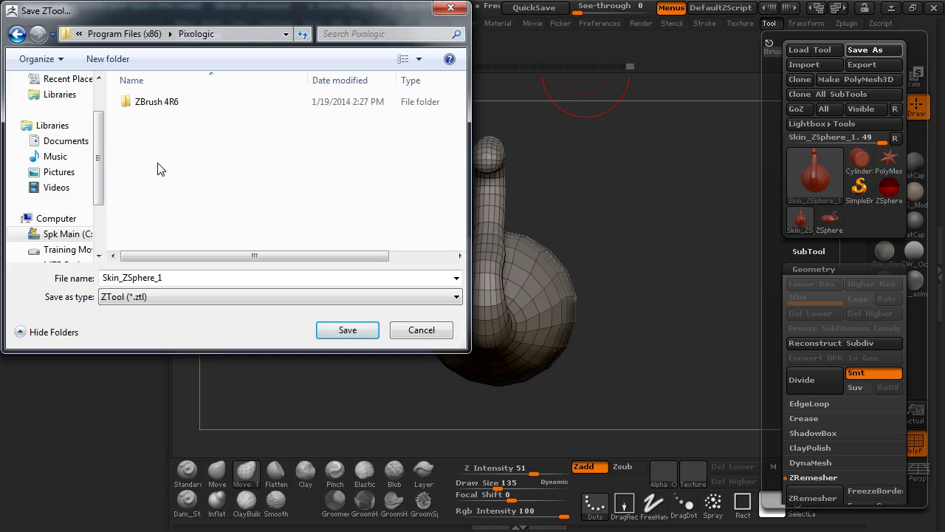
# Browse through ZBrush 4R6, ZProjects and Tuts+ to the Character Creation In Zbrush shortcut's folder
pyautogui.click(163, 104)
pyautogui.scroll(-2, 167, 201)
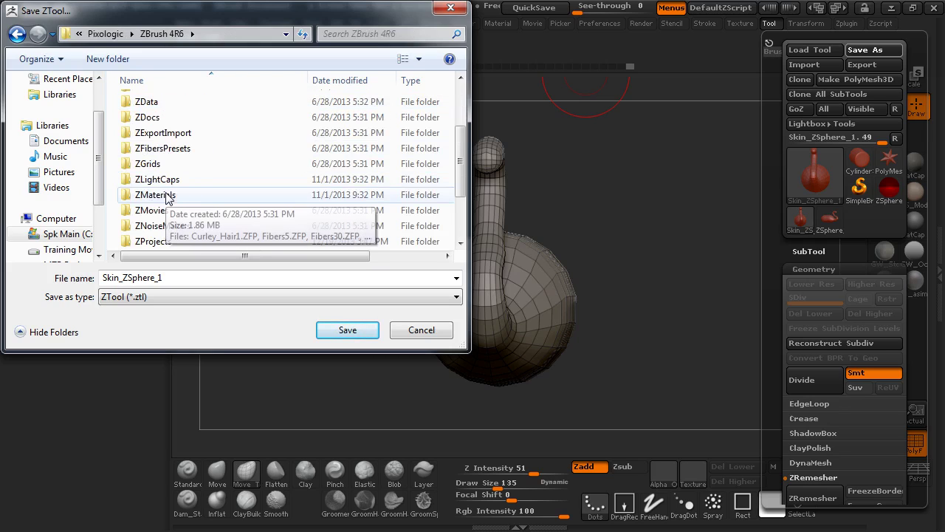
pyautogui.doubleClick(169, 239)
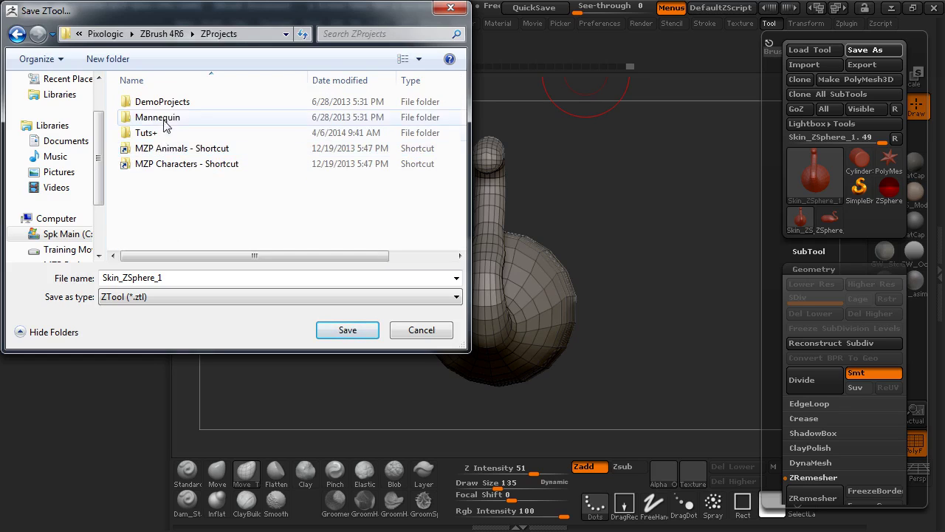
pyautogui.doubleClick(168, 134)
pyautogui.doubleClick(167, 103)
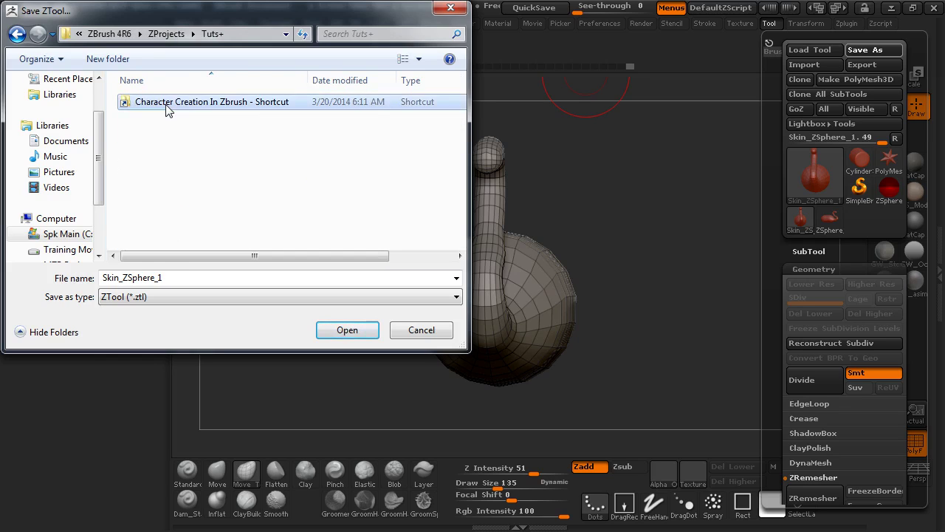
# Save the tool in the Module 1 Small Creature folder, replacing the existing SmallCreature1.ZTL
pyautogui.doubleClick(164, 109)
pyautogui.doubleClick(166, 110)
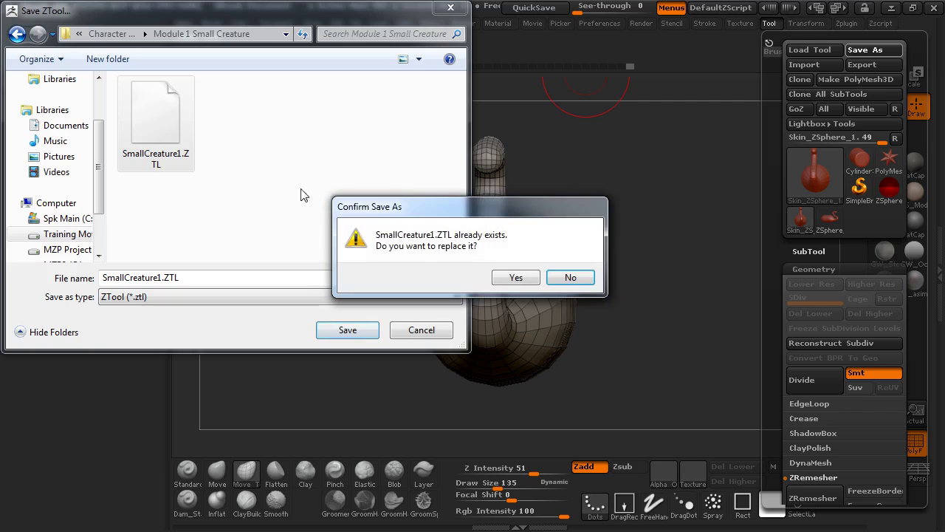
pyautogui.click(512, 278)
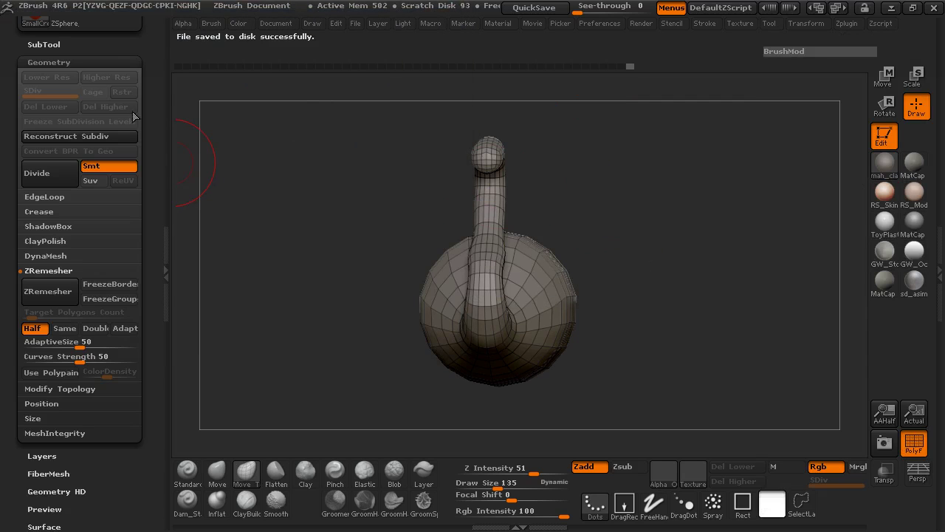
# Expand the SubTool list and send the SmallCreature1 tool to Maya with GoZ
pyautogui.click(62, 46)
pyautogui.scroll(5, 80, 133)
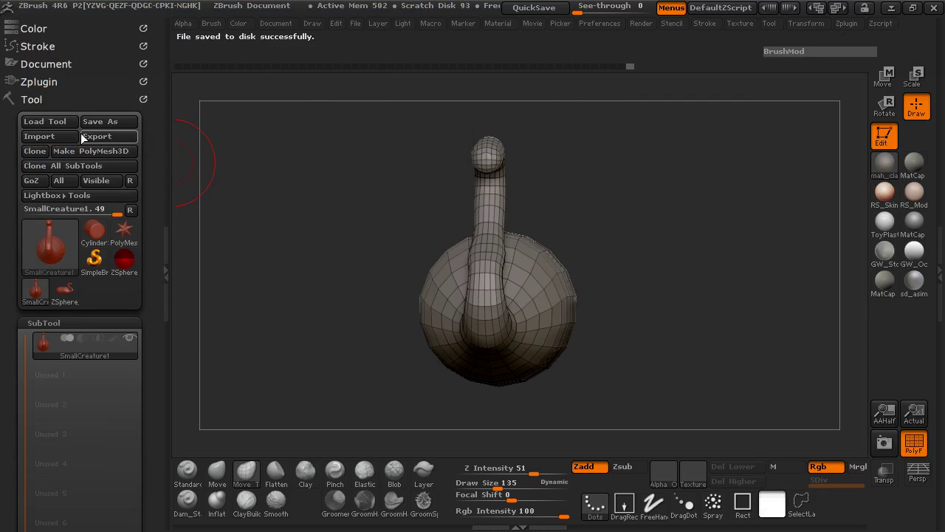
pyautogui.click(45, 180)
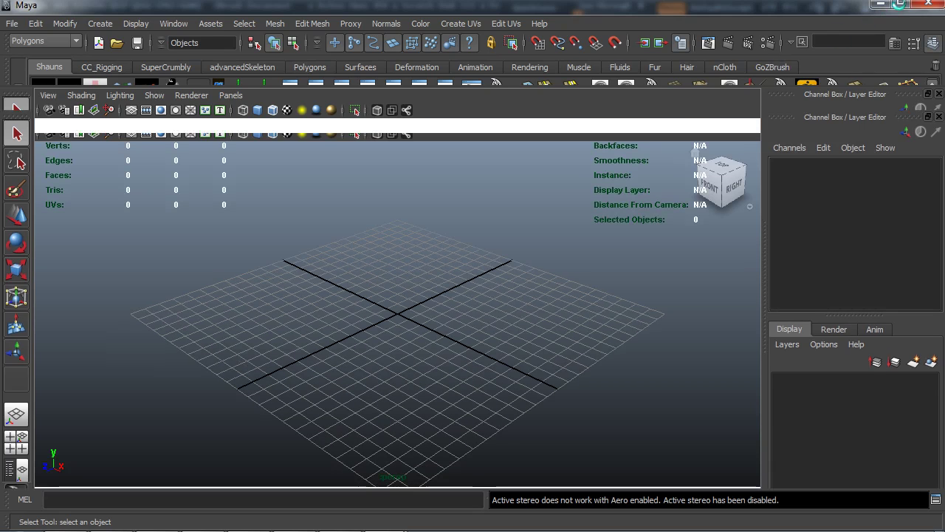
# Examine the imported SmallCreature1 mesh in Maya's perspective view from several angles and distances
pyautogui.keyDown('alt'); pyautogui.moveTo(312, 341); pyautogui.dragTo(475, 360); pyautogui.keyUp('alt')
pyautogui.scroll(6, 350, 358)
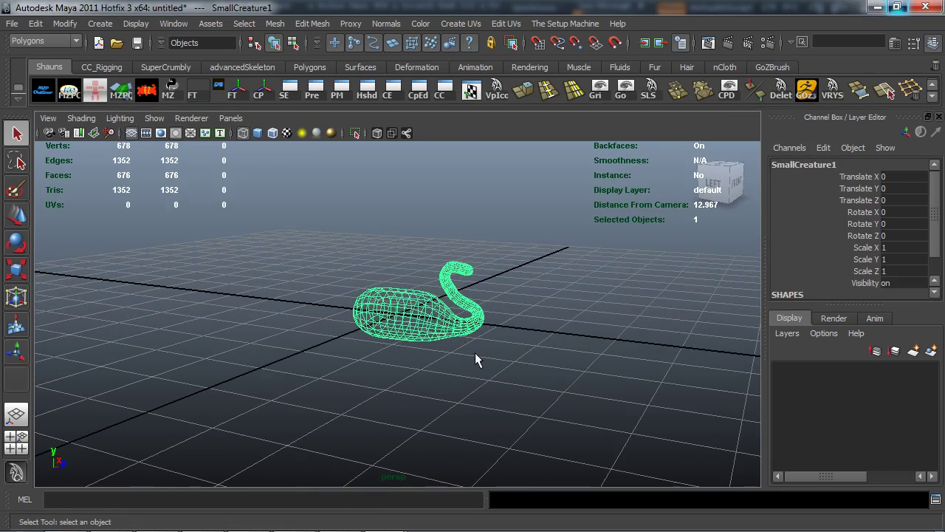
pyautogui.scroll(-5, 446, 342)
pyautogui.keyDown('alt'); pyautogui.moveTo(349, 374); pyautogui.dragTo(320, 373); pyautogui.keyUp('alt')
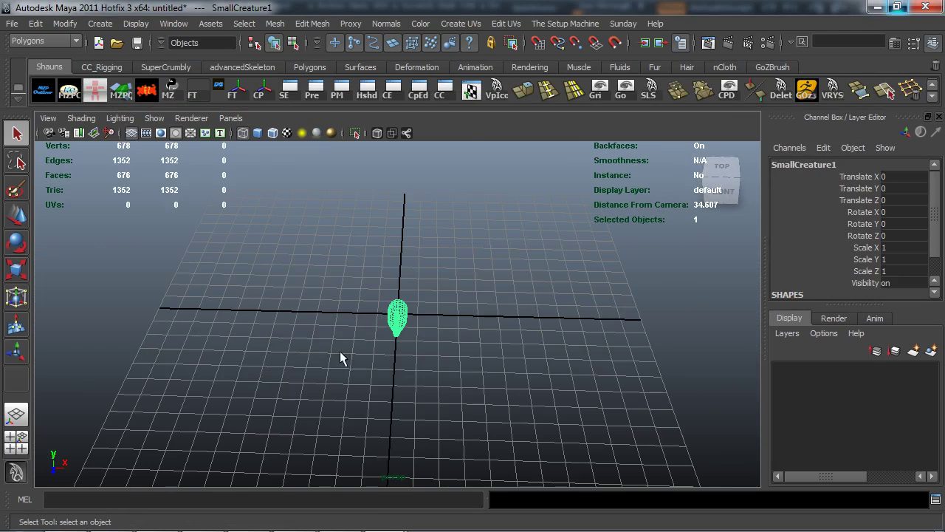
# Delete the SmallCreature1_blinn material and display the imported creature mesh with smooth shading
pyautogui.keyDown('alt'); pyautogui.moveTo(341, 327); pyautogui.dragTo(359, 337); pyautogui.keyUp('alt')
pyautogui.press('w')
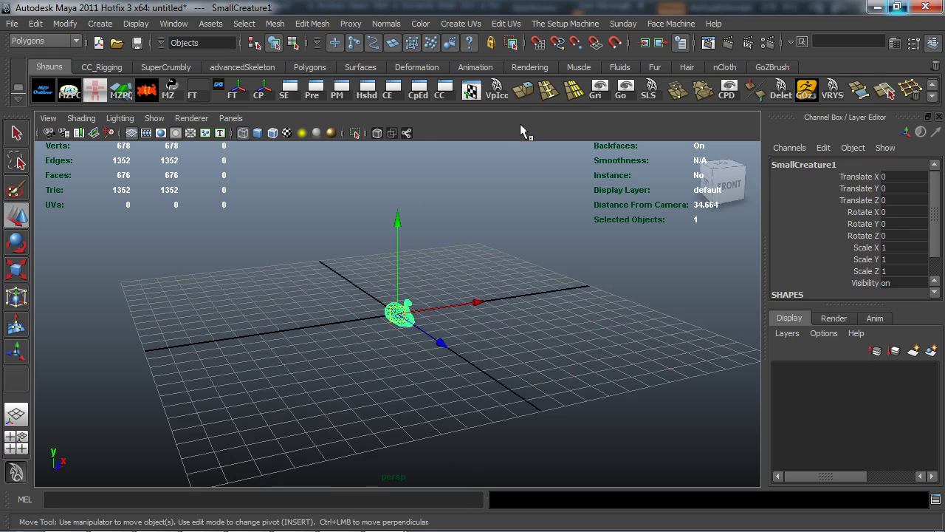
pyautogui.click(657, 89)
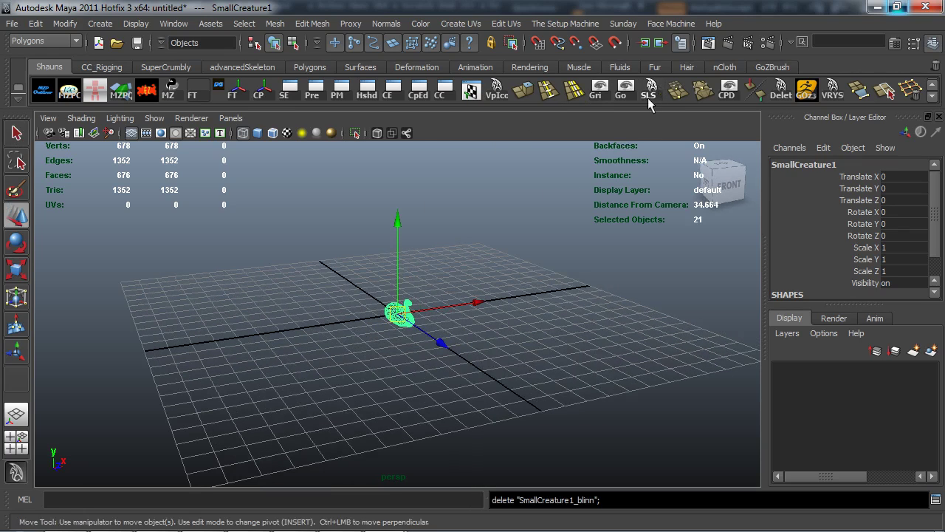
pyautogui.click(288, 340)
pyautogui.scroll(5, 306, 374)
pyautogui.press('5')
pyautogui.scroll(-5, 336, 328)
pyautogui.keyDown('alt'); pyautogui.moveTo(339, 328); pyautogui.dragTo(429, 324); pyautogui.keyUp('alt')
pyautogui.click(424, 320)
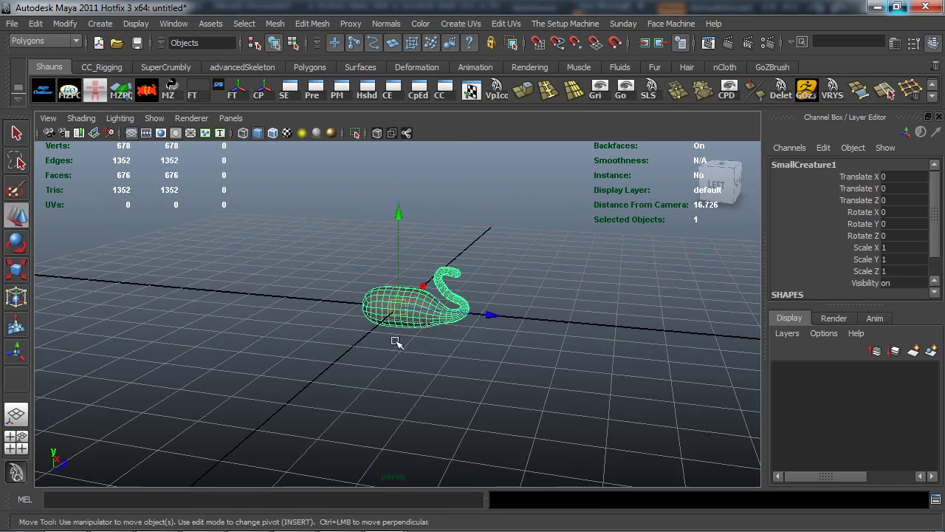
# Scale the creature uniformly to 4.884 and raise it above the grid to Translate Y 2.435
pyautogui.scroll(3, 369, 351)
pyautogui.keyDown('alt'); pyautogui.moveTo(342, 359); pyautogui.dragTo(325, 338); pyautogui.keyUp('alt')
pyautogui.scroll(-5, 288, 355)
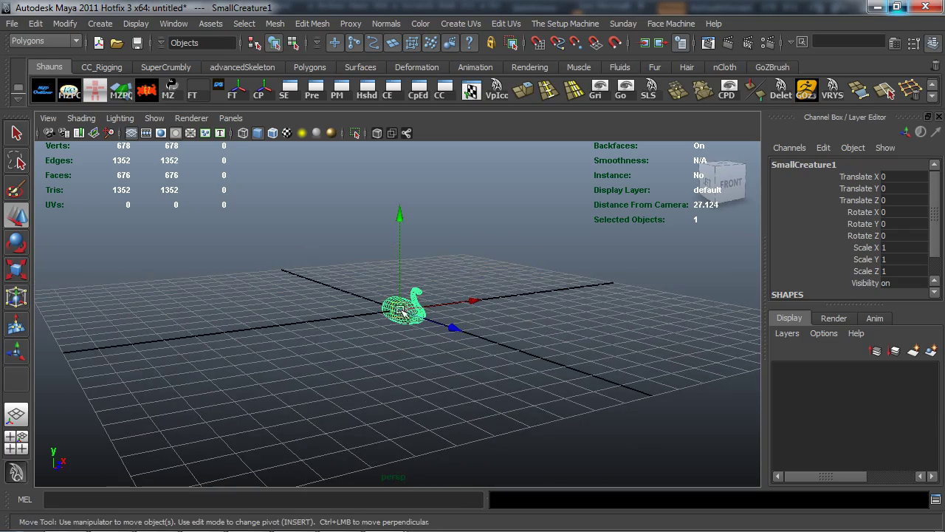
pyautogui.keyDown('alt'); pyautogui.moveTo(402, 313); pyautogui.dragTo(613, 355); pyautogui.keyUp('alt')
pyautogui.press('r')
pyautogui.press('w')
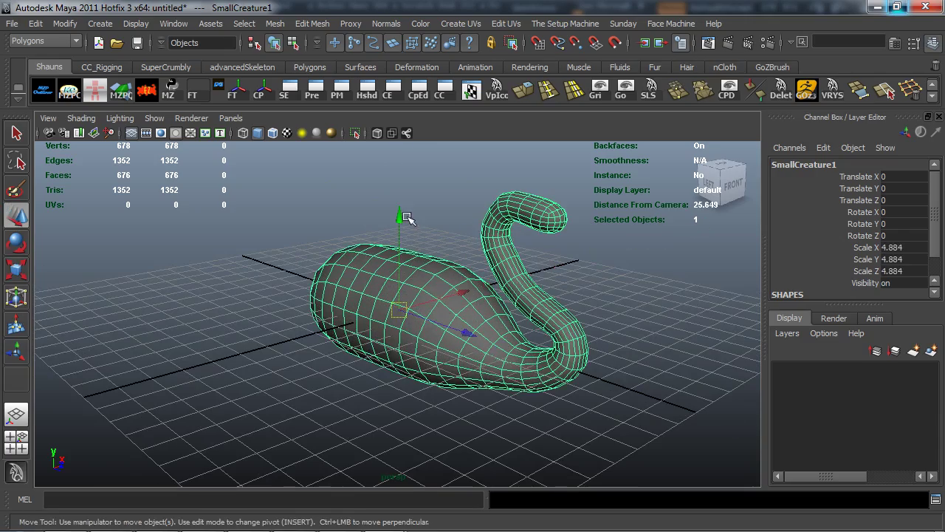
pyautogui.moveTo(405, 217); pyautogui.dragTo(392, 155)
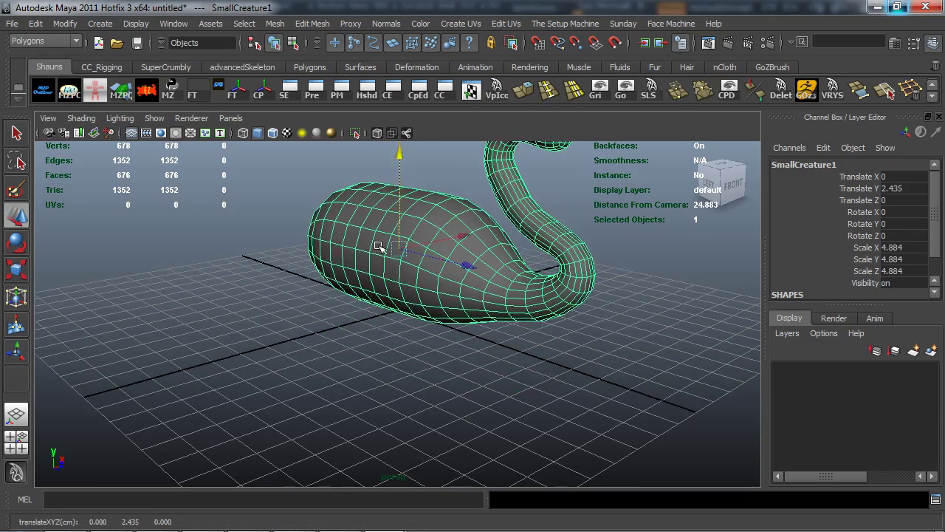
# From the front view, select all faces on the creature's negative X half and delete them
pyautogui.keyDown('alt'); pyautogui.moveTo(379, 246); pyautogui.dragTo(422, 314); pyautogui.keyUp('alt')
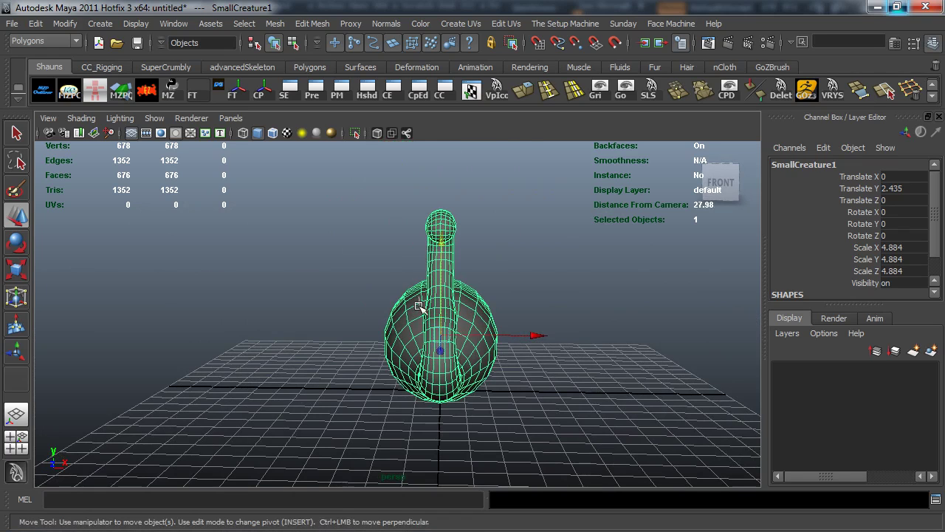
pyautogui.moveTo(417, 295); pyautogui.dragTo(403, 311, button='right')
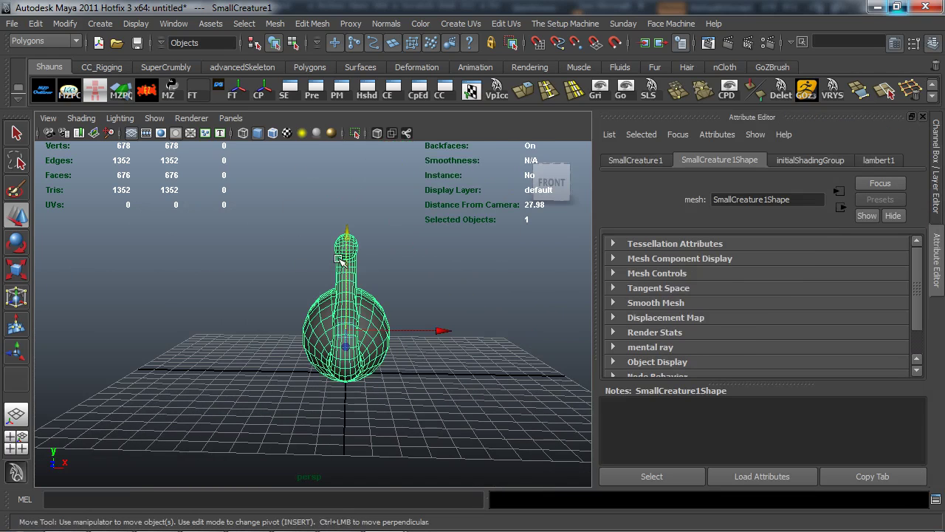
pyautogui.moveTo(342, 260); pyautogui.dragTo(330, 284, button='right')
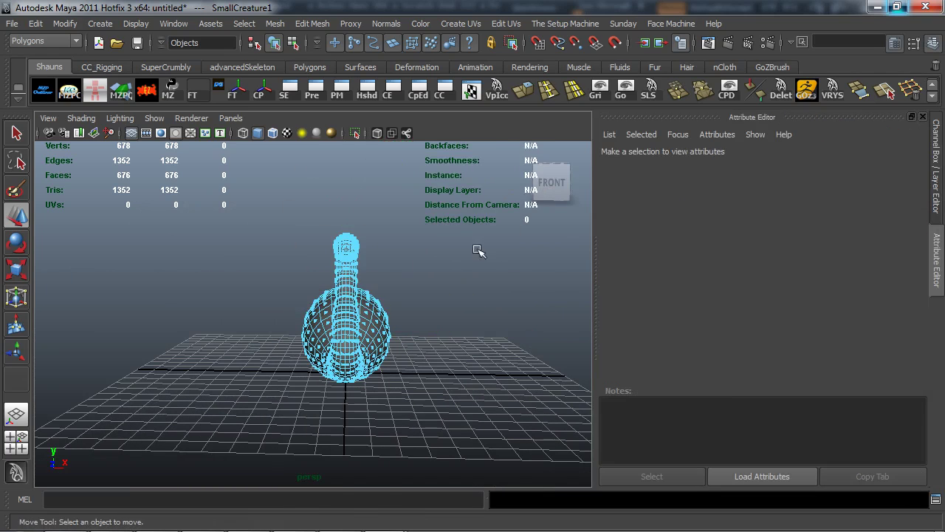
pyautogui.click(924, 117)
pyautogui.keyDown('alt'); pyautogui.moveTo(416, 276); pyautogui.dragTo(454, 264, button='right'); pyautogui.keyUp('alt')
pyautogui.keyDown('alt'); pyautogui.moveTo(454, 264); pyautogui.dragTo(388, 282, button='middle'); pyautogui.keyUp('alt')
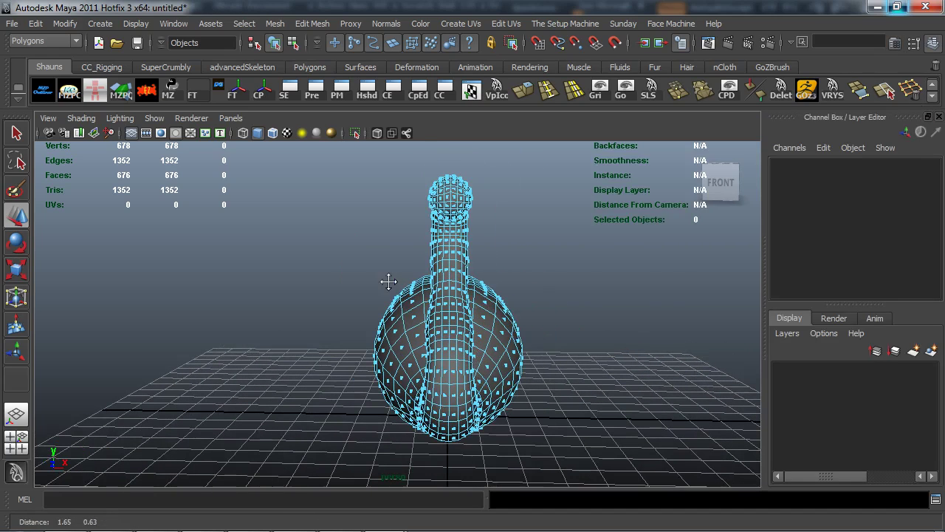
pyautogui.moveTo(288, 169); pyautogui.dragTo(389, 529)
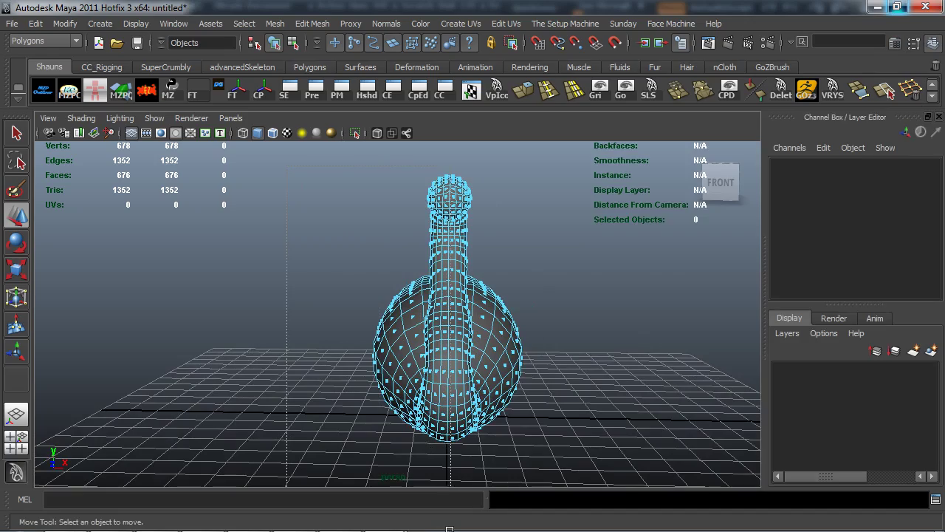
pyautogui.moveTo(449, 529); pyautogui.dragTo(448, 529)
pyautogui.keyDown('alt'); pyautogui.moveTo(484, 377); pyautogui.dragTo(489, 335, button='right'); pyautogui.keyUp('alt')
pyautogui.keyDown('alt'); pyautogui.moveTo(489, 336); pyautogui.dragTo(433, 384, button='middle'); pyautogui.keyUp('alt')
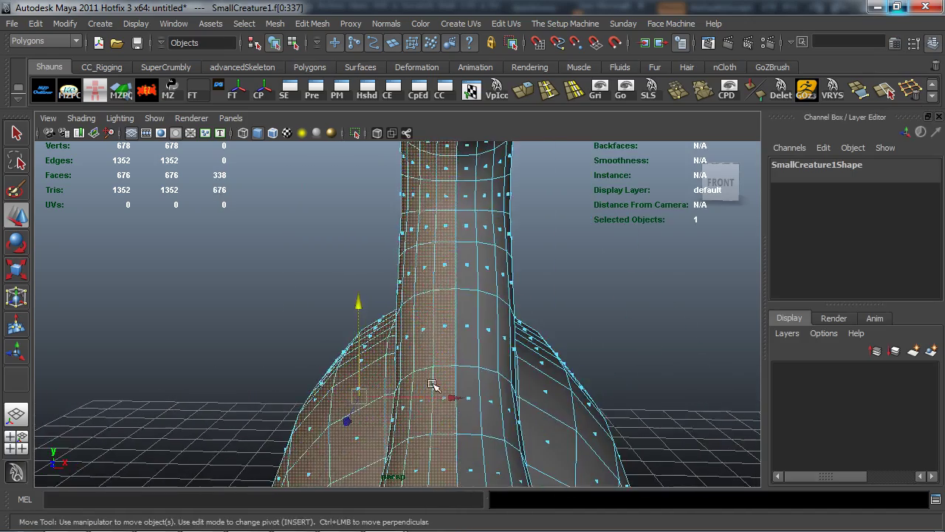
pyautogui.keyDown('alt'); pyautogui.moveTo(426, 288); pyautogui.dragTo(429, 395); pyautogui.keyUp('alt')
pyautogui.keyDown('alt'); pyautogui.moveTo(428, 395); pyautogui.dragTo(414, 451, button='right'); pyautogui.keyUp('alt')
pyautogui.keyDown('alt'); pyautogui.moveTo(415, 451); pyautogui.dragTo(398, 183, button='middle'); pyautogui.keyUp('alt')
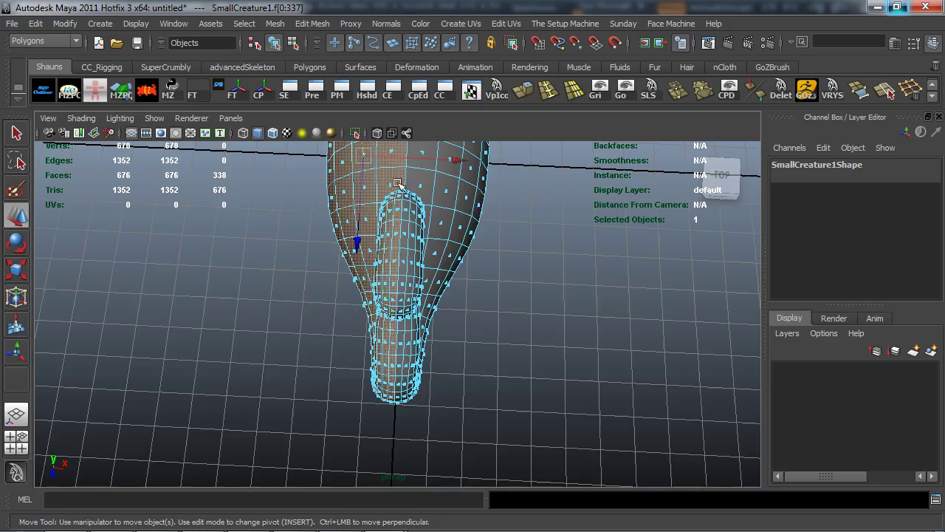
pyautogui.keyDown('alt'); pyautogui.moveTo(397, 184); pyautogui.dragTo(397, 242); pyautogui.keyUp('alt')
pyautogui.press('Delete')
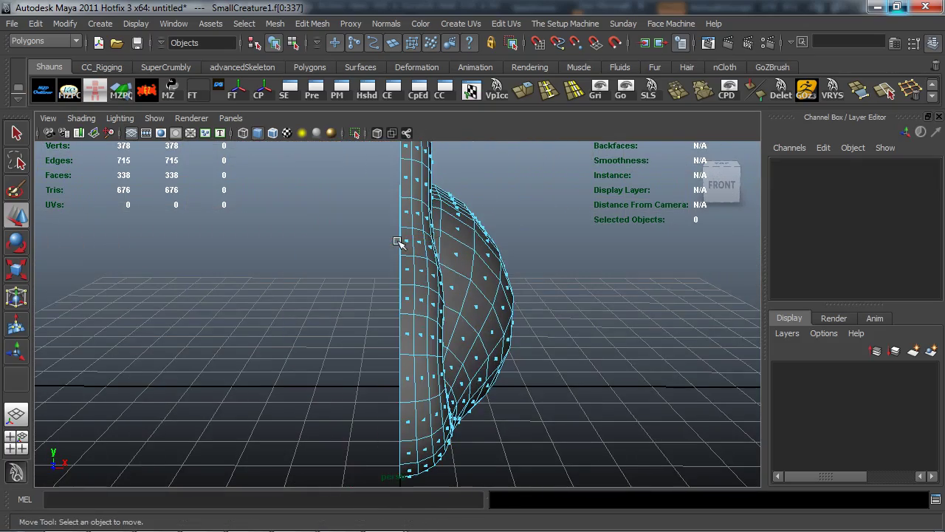
# Select the open border edge loop along the creature's centre cut and scale it flat along the X axis
pyautogui.moveTo(406, 255); pyautogui.dragTo(415, 225, button='right')
pyautogui.keyDown('alt'); pyautogui.moveTo(415, 225); pyautogui.dragTo(473, 269); pyautogui.keyUp('alt')
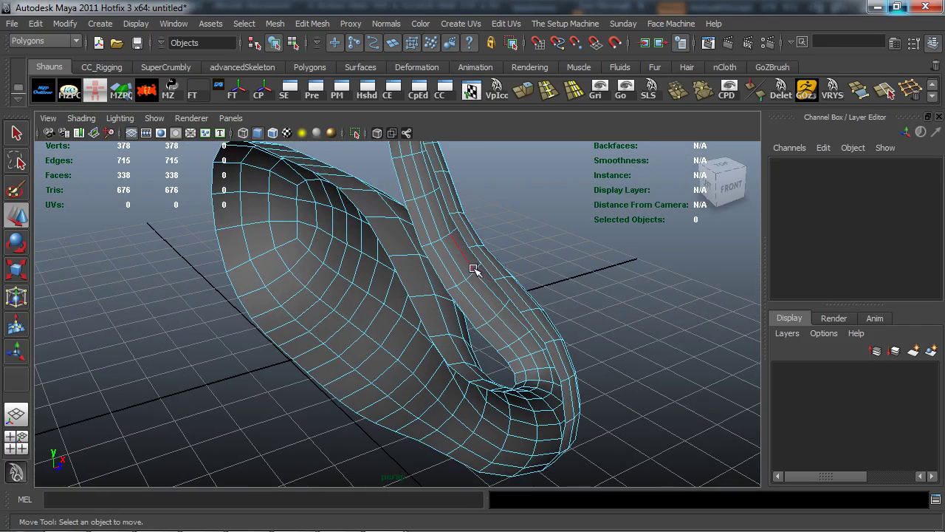
pyautogui.click(474, 254)
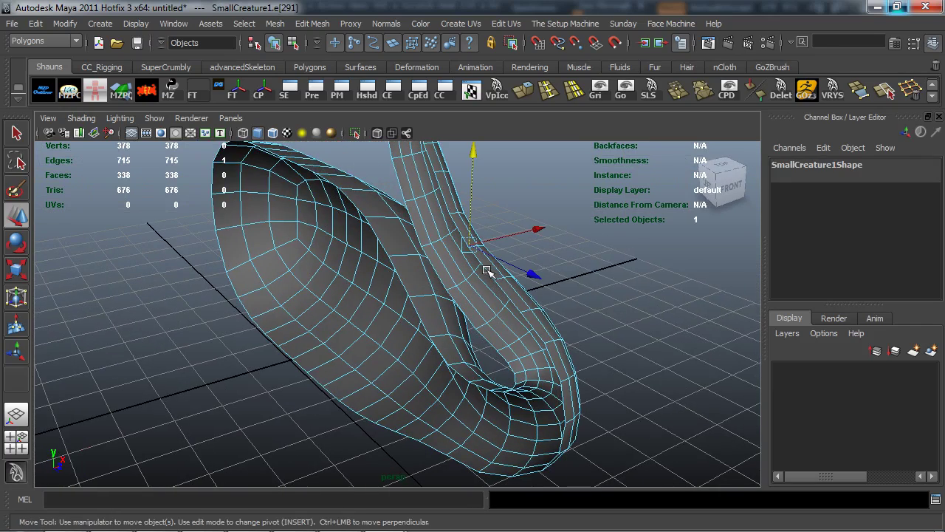
pyautogui.doubleClick(488, 271)
pyautogui.scroll(4, 443, 347)
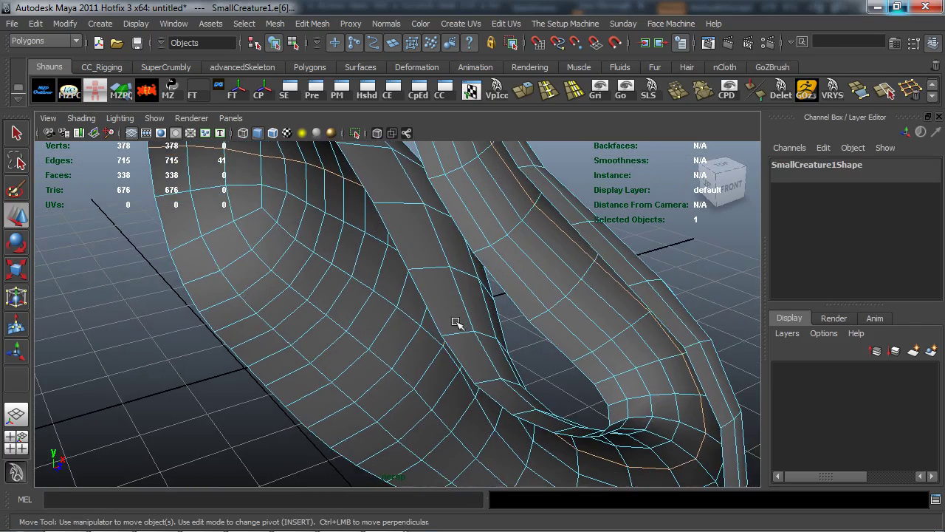
pyautogui.doubleClick(427, 309)
pyautogui.scroll(-4, 361, 300)
pyautogui.keyDown('alt'); pyautogui.moveTo(347, 304); pyautogui.dragTo(330, 302); pyautogui.keyUp('alt')
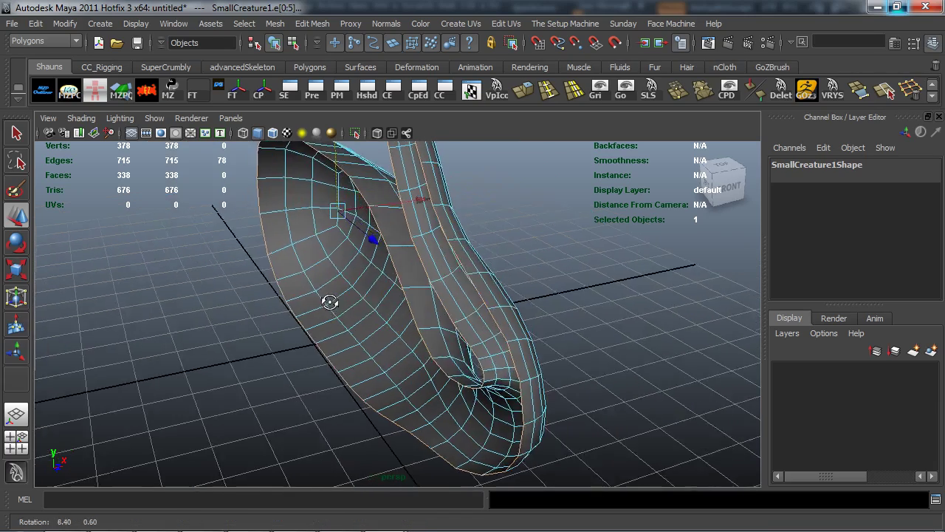
pyautogui.scroll(-3, 318, 290)
pyautogui.press('r')
pyautogui.keyDown('ctrl'); pyautogui.moveTo(452, 238); pyautogui.dragTo(432, 244); pyautogui.keyUp('ctrl')
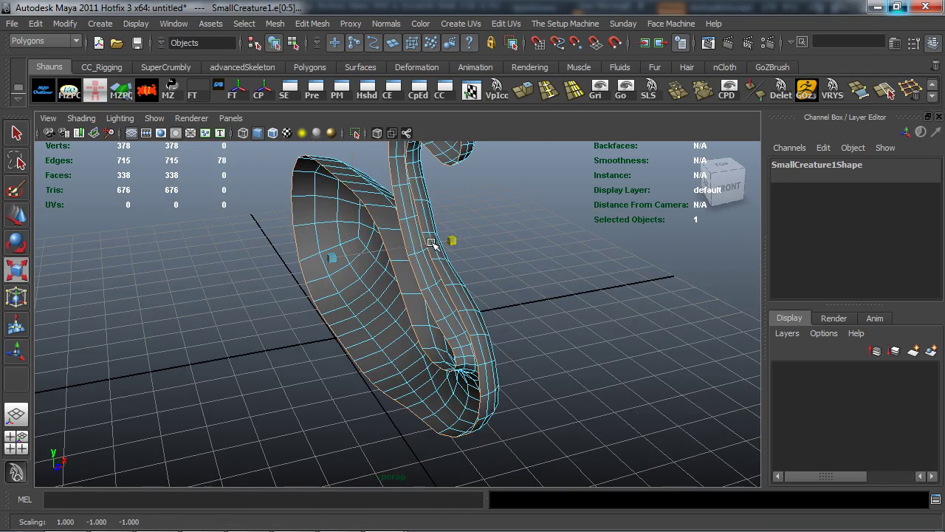
pyautogui.moveTo(353, 257)
pyautogui.keyDown('alt'); pyautogui.mouseDown()
pyautogui.moveTo(313, 259)
pyautogui.moveTo(344, 264)
pyautogui.mouseUp(); pyautogui.keyUp('alt')
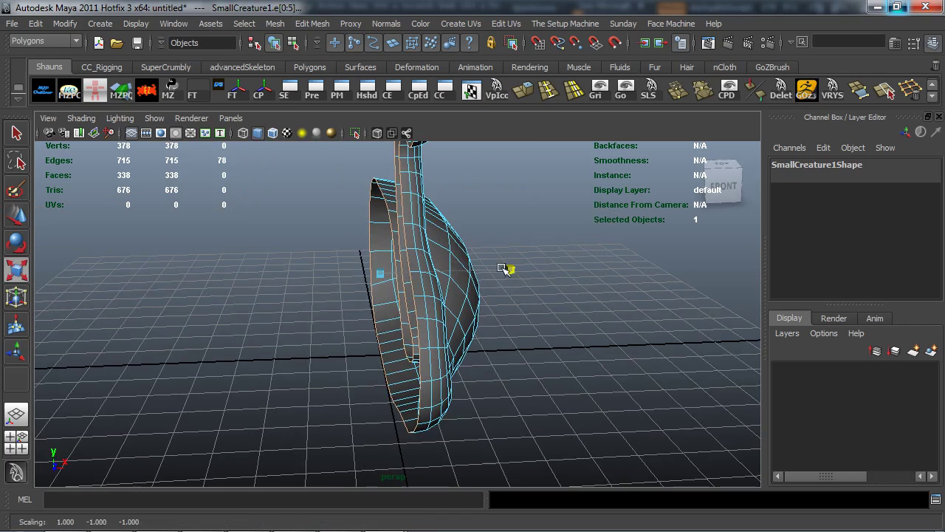
pyautogui.keyDown('alt'); pyautogui.moveTo(434, 272); pyautogui.dragTo(389, 266); pyautogui.keyUp('alt')
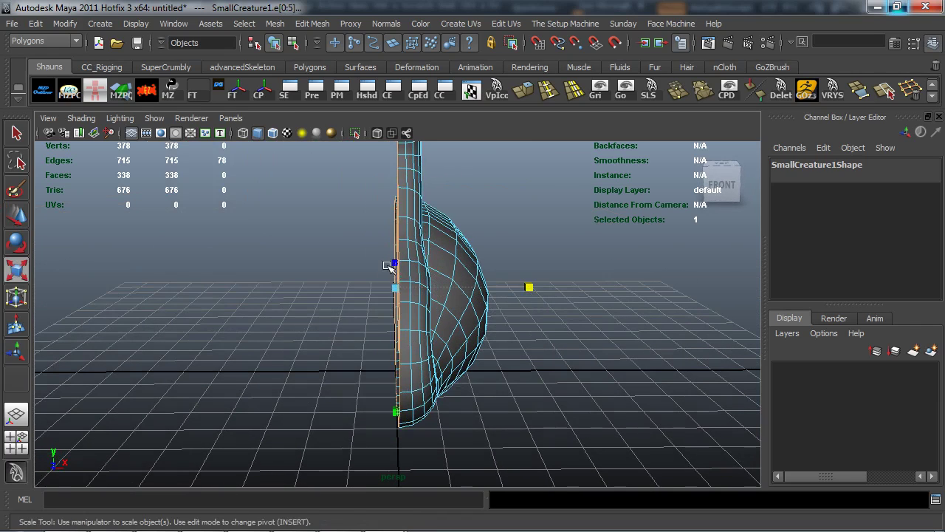
# Return the half creature to object mode and mirror its geometry across the centre plane to rebuild the full body
pyautogui.press('3')
pyautogui.moveTo(412, 209); pyautogui.dragTo(429, 191, button='right')
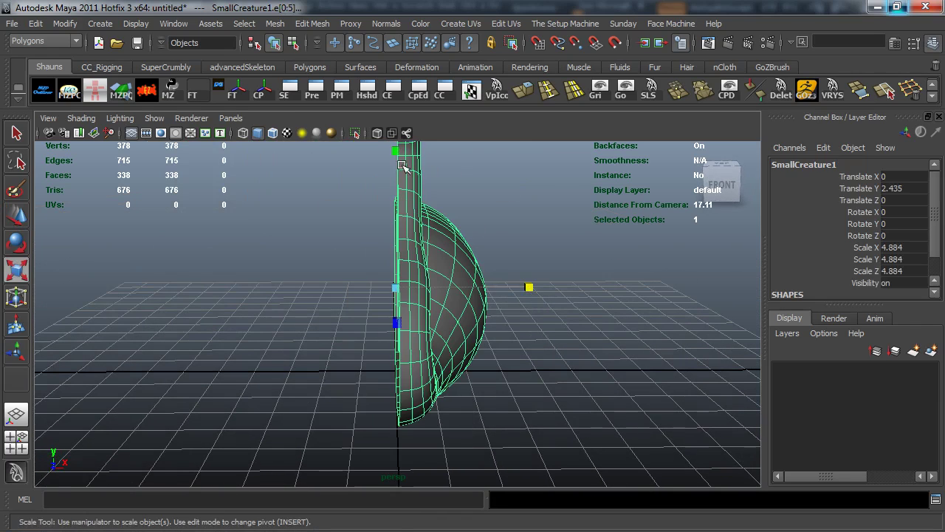
pyautogui.click(274, 23)
pyautogui.click(323, 336)
pyautogui.keyDown('alt'); pyautogui.moveTo(270, 317); pyautogui.dragTo(338, 249); pyautogui.keyUp('alt')
# Select all vertices of the mirrored creature and merge them to close the centre seam
pyautogui.moveTo(337, 248); pyautogui.dragTo(260, 247, button='right')
pyautogui.scroll(-5, 245, 206)
pyautogui.moveTo(245, 206); pyautogui.dragTo(553, 421)
pyautogui.click(677, 92)
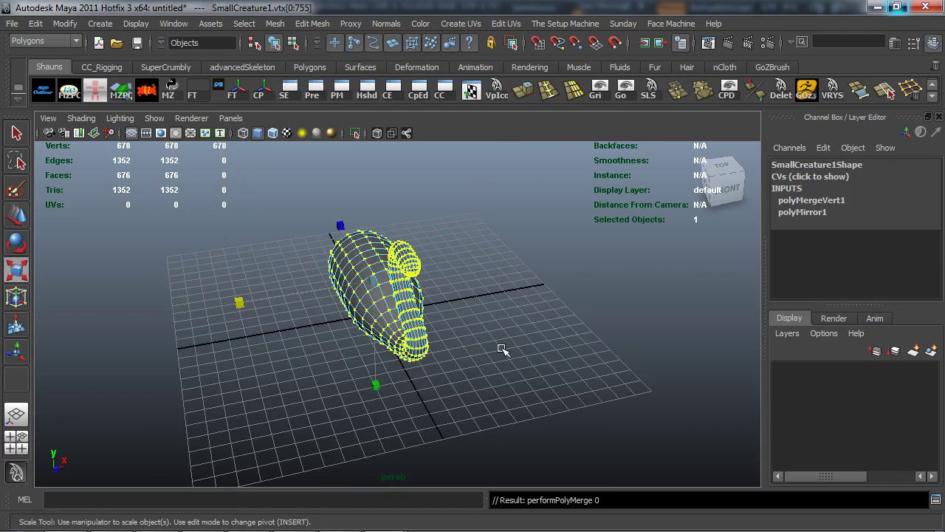
pyautogui.scroll(5, 531, 348)
pyautogui.click(530, 348)
pyautogui.keyDown('alt'); pyautogui.moveTo(511, 331); pyautogui.dragTo(542, 308); pyautogui.keyUp('alt')
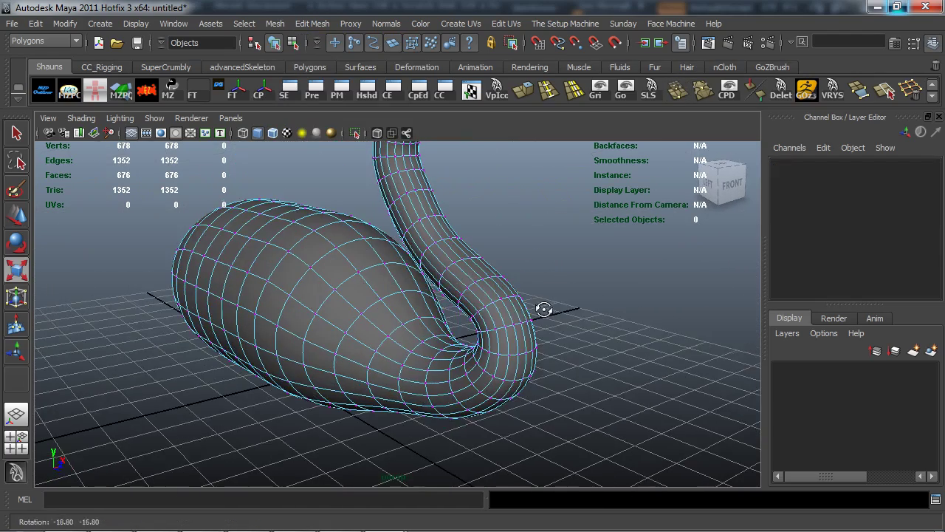
# Turn on smooth mesh preview, return to object mode and show the wireframe over the shaded creature
pyautogui.press('3')
pyautogui.moveTo(441, 256); pyautogui.dragTo(507, 229, button='right')
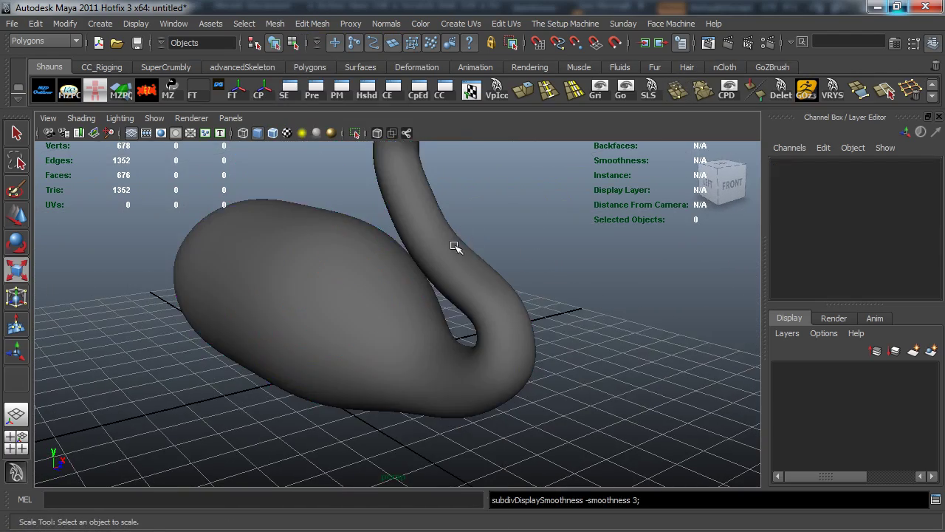
pyautogui.scroll(3, 444, 255)
pyautogui.click(267, 132)
pyautogui.keyDown('alt'); pyautogui.moveTo(426, 220); pyautogui.dragTo(421, 337); pyautogui.keyUp('alt')
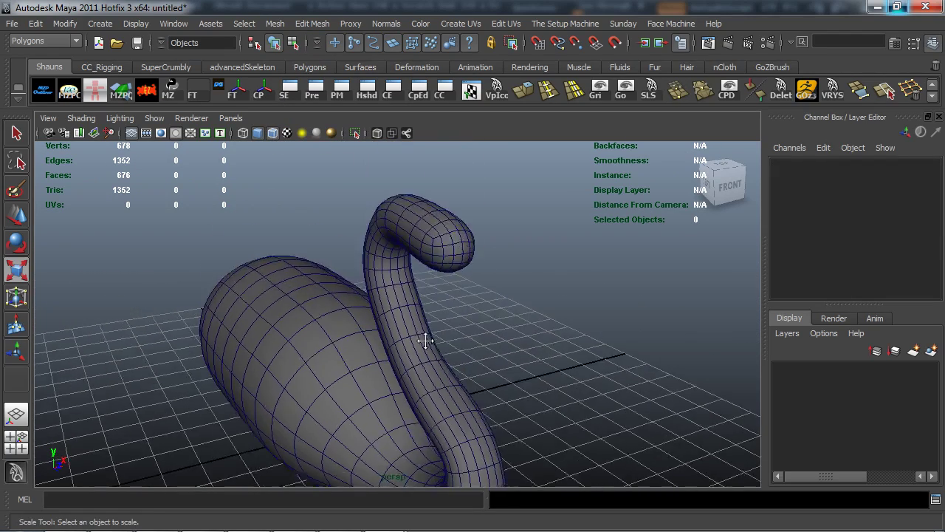
# Try inserting an extra edge loop around the upper neck with the Insert Edge Loop Tool and undo it
pyautogui.scroll(3, 417, 334)
pyautogui.click(408, 324)
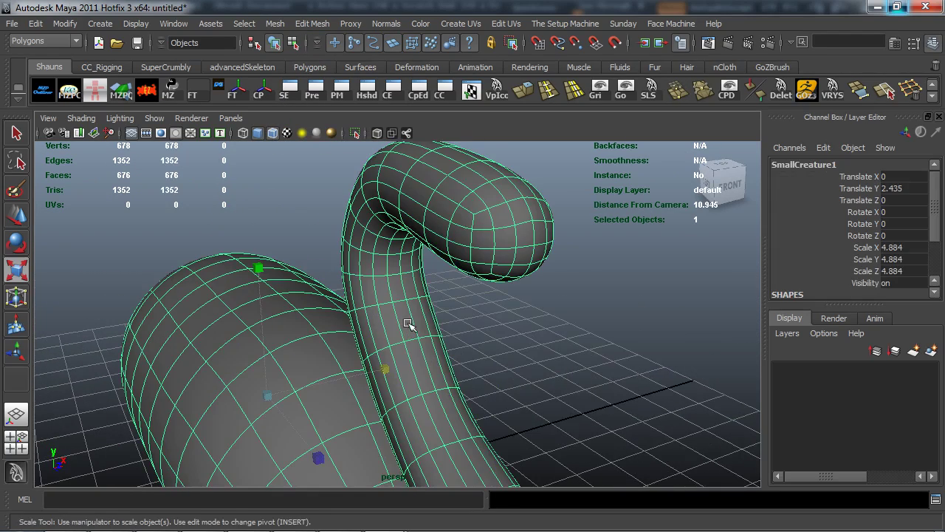
pyautogui.click(548, 89)
pyautogui.scroll(3, 398, 325)
pyautogui.moveTo(376, 327); pyautogui.dragTo(371, 333)
pyautogui.hotkey('ctrl', 'z')
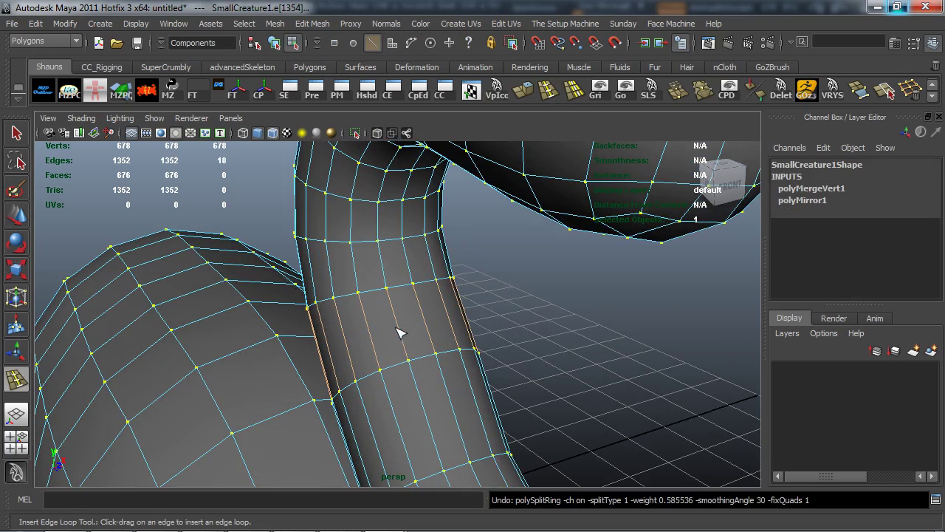
pyautogui.moveTo(371, 331); pyautogui.dragTo(370, 332)
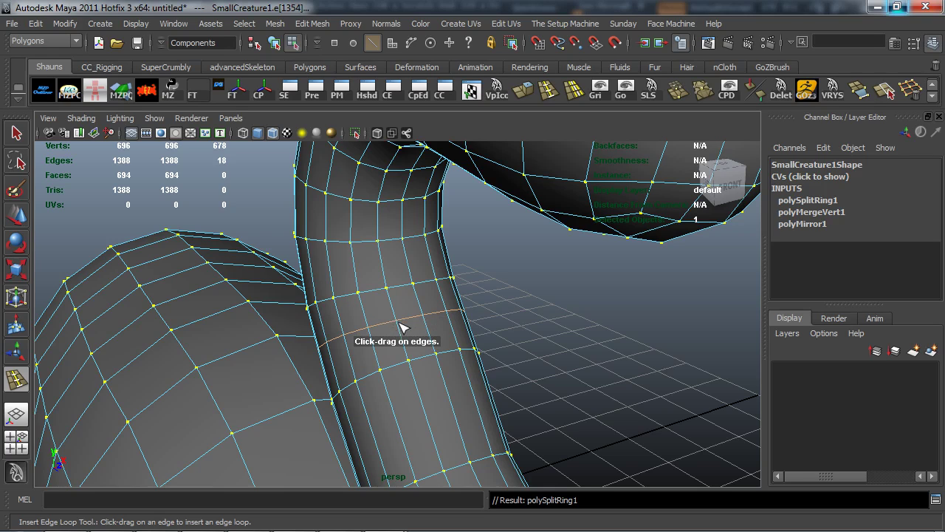
pyautogui.hotkey('ctrl', 'z')
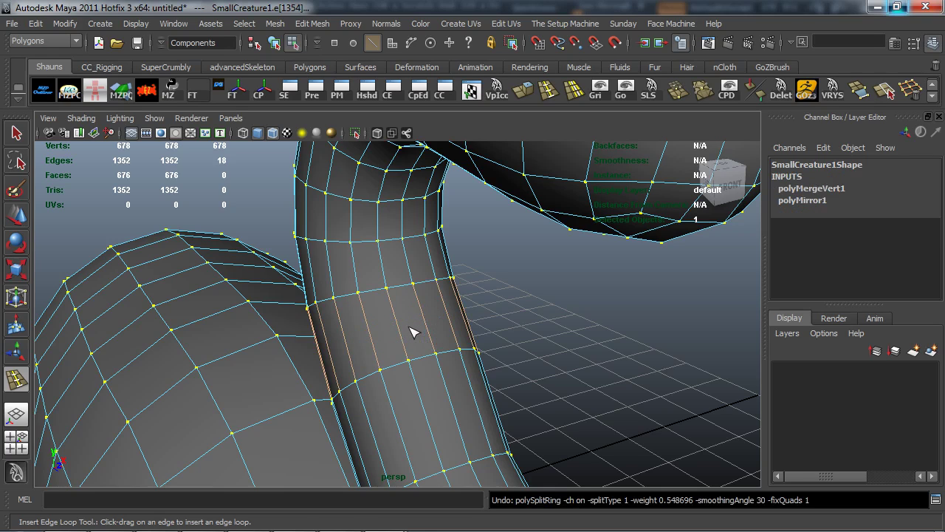
# Leave edge loop insertion, return the mesh to object mode, clear its vertex display and select the whole creature
pyautogui.press('w')
pyautogui.scroll(-5, 519, 348)
pyautogui.click(532, 348)
pyautogui.moveTo(392, 328); pyautogui.dragTo(456, 231, button='right')
pyautogui.scroll(-5, 473, 295)
pyautogui.keyDown('alt'); pyautogui.moveTo(507, 369); pyautogui.dragTo(516, 313, button='middle'); pyautogui.keyUp('alt')
pyautogui.click(375, 307)
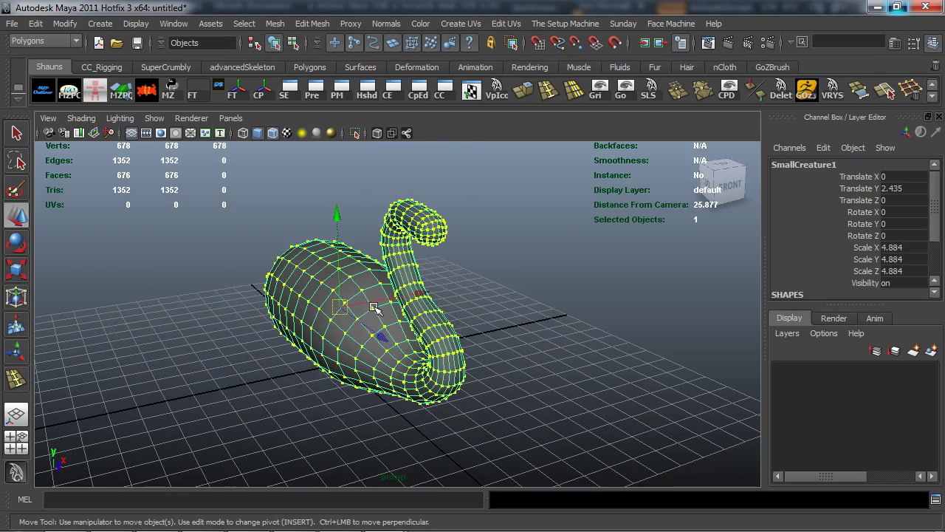
pyautogui.keyDown('alt'); pyautogui.moveTo(375, 308); pyautogui.dragTo(321, 316); pyautogui.keyUp('alt')
pyautogui.moveTo(353, 250); pyautogui.dragTo(346, 257, button='right')
pyautogui.click(345, 255)
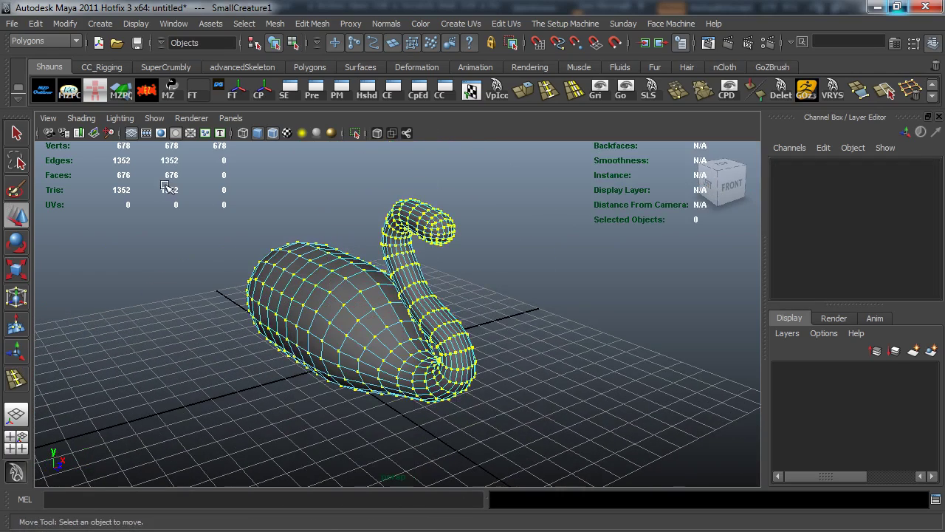
pyautogui.moveTo(346, 251)
pyautogui.mouseDown(button='right')
pyautogui.moveTo(353, 244)
pyautogui.moveTo(328, 273)
pyautogui.moveTo(346, 234)
pyautogui.mouseUp(button='right')
pyautogui.click(343, 264)
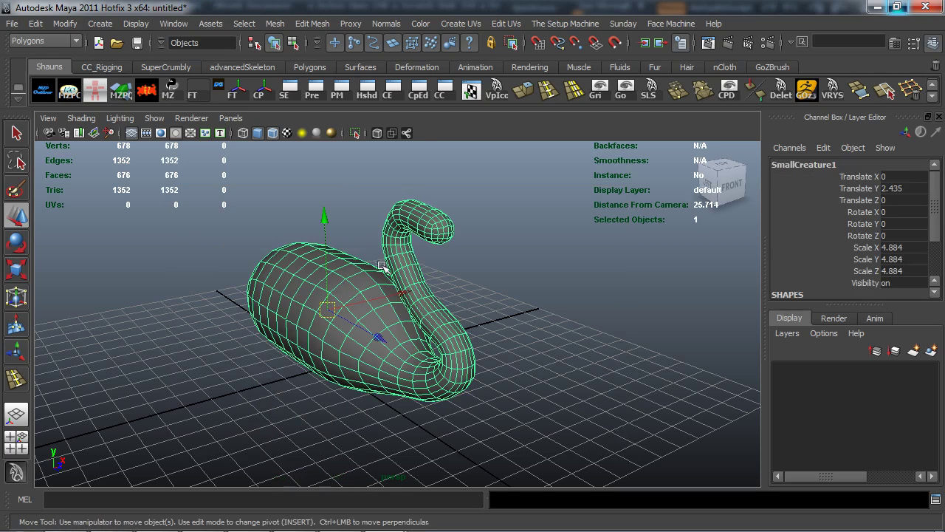
# Send the selected SmallCreature1 mesh back to ZBrush with GoZ
pyautogui.click(808, 91)
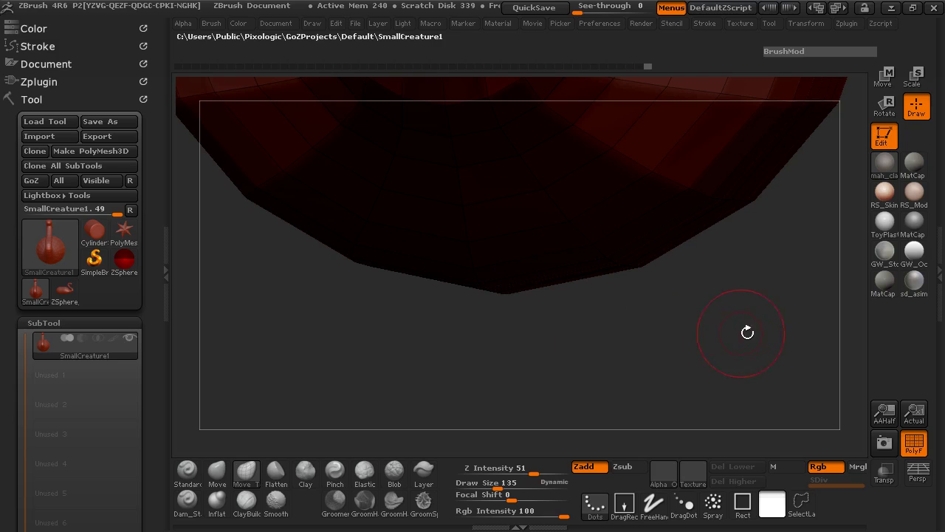
pyautogui.keyDown('ctrl'); pyautogui.moveTo(744, 331); pyautogui.dragTo(433, 292, button='right'); pyautogui.keyUp('ctrl')
pyautogui.keyDown('alt'); pyautogui.moveTo(669, 176); pyautogui.dragTo(646, 314, button='right'); pyautogui.keyUp('alt')
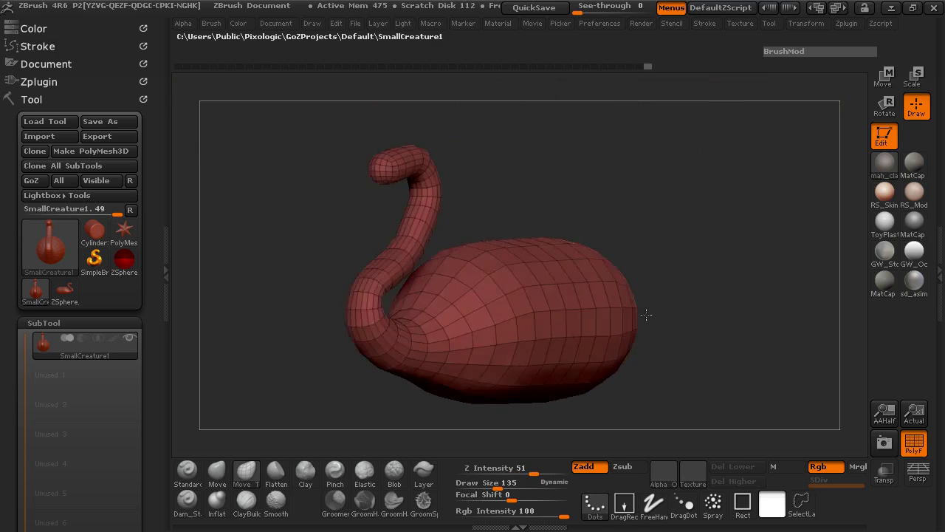
# Save the creature as a ZTool in the Module 1 Small Creature folder, overwriting the existing SmallCreature1.ZTL
pyautogui.moveTo(646, 315); pyautogui.dragTo(565, 278)
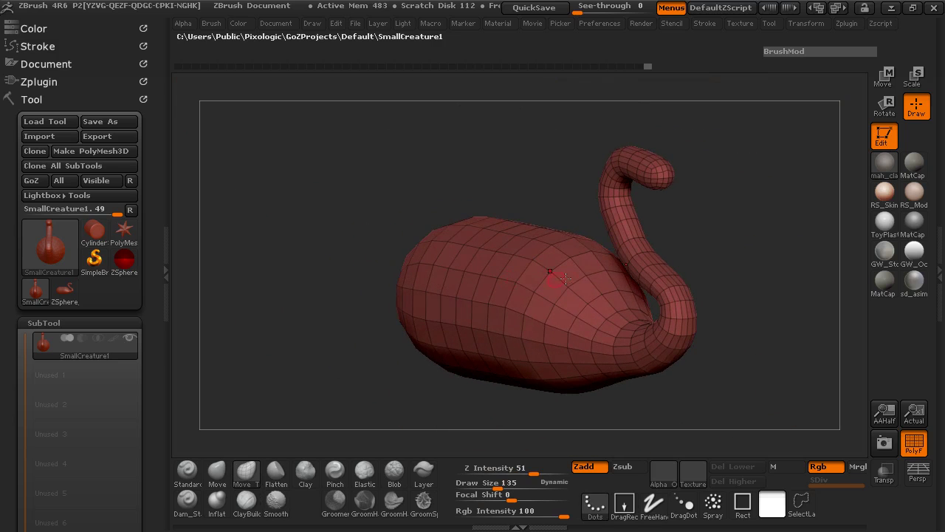
pyautogui.moveTo(335, 266); pyautogui.dragTo(566, 155)
pyautogui.click(769, 23)
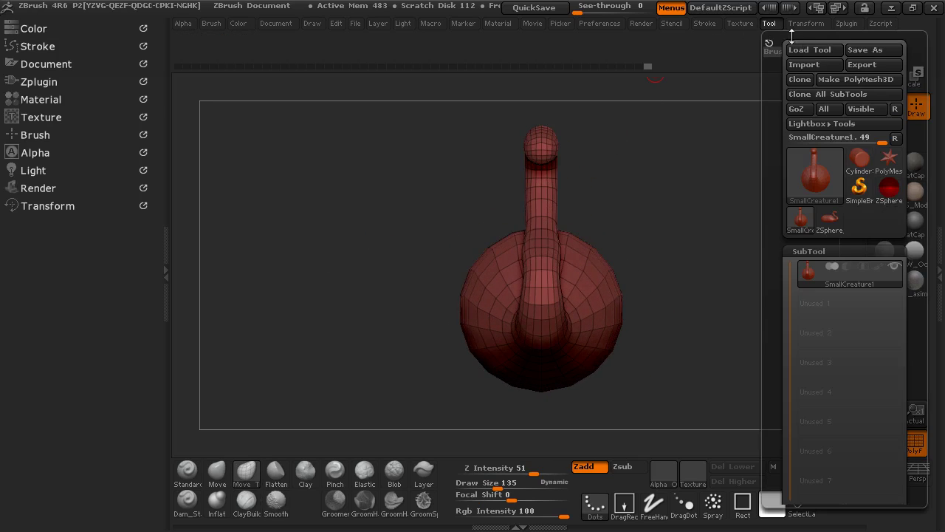
pyautogui.click(861, 50)
pyautogui.doubleClick(157, 118)
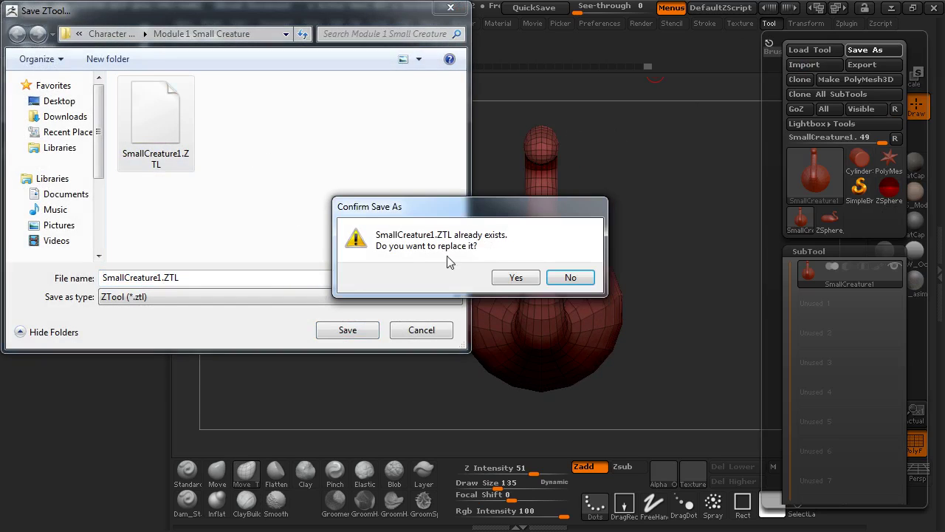
pyautogui.click(515, 279)
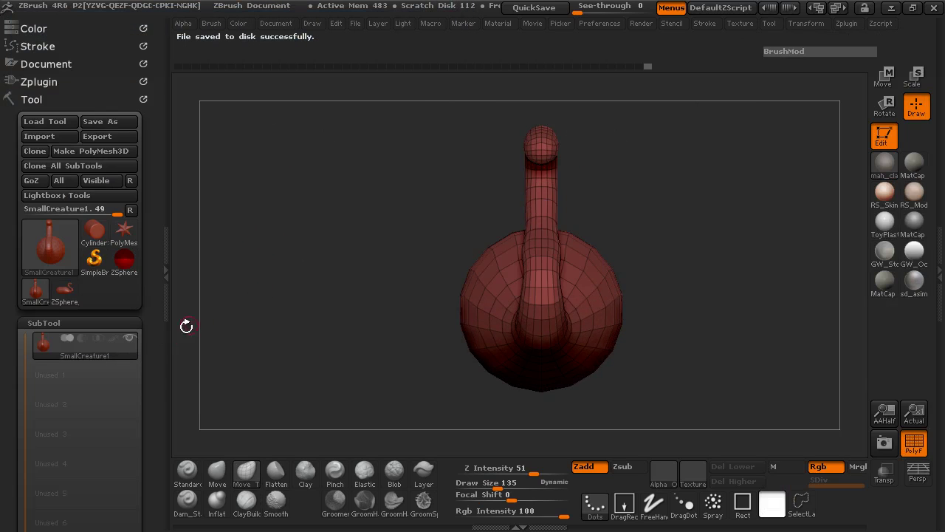
# Collapse the SubTool section of the creature's tool settings and inspect the mesh from the side
pyautogui.scroll(-5, 159, 347)
pyautogui.click(43, 183)
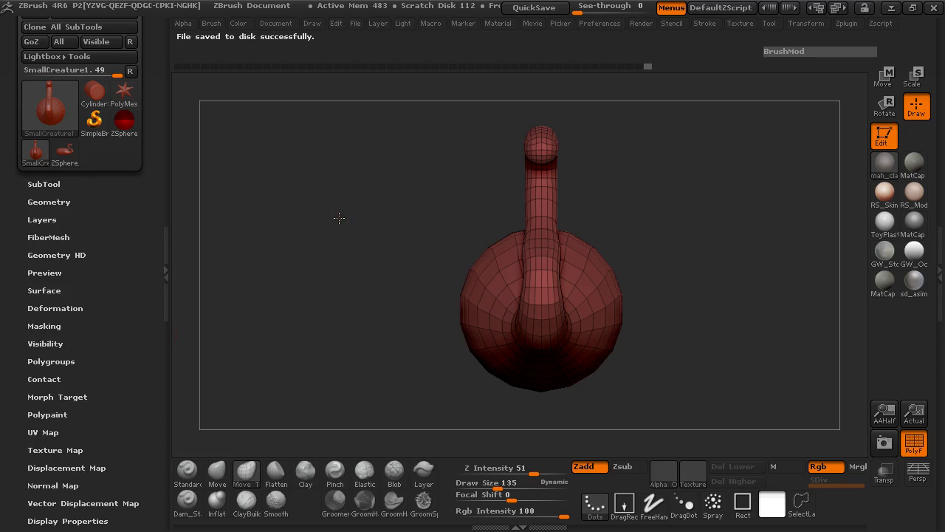
pyautogui.moveTo(339, 217); pyautogui.dragTo(376, 219)
pyautogui.moveTo(312, 203); pyautogui.dragTo(305, 240)
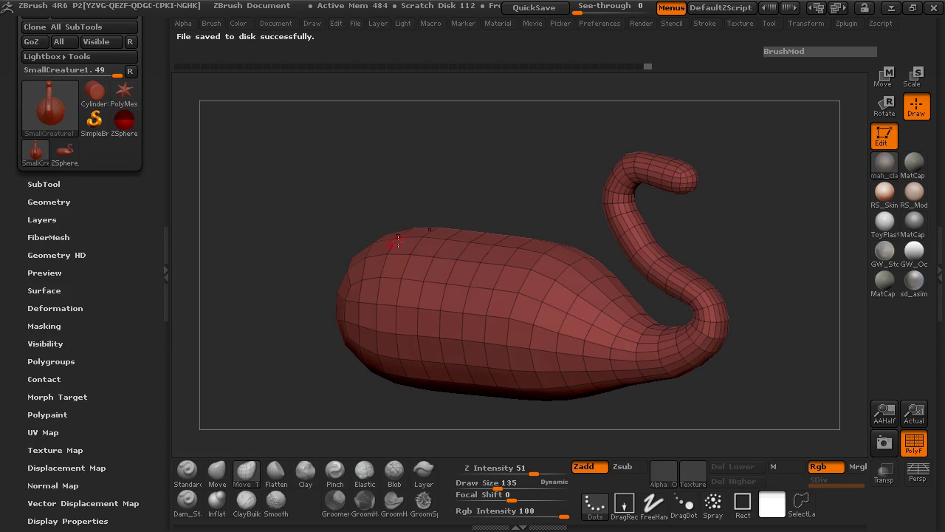